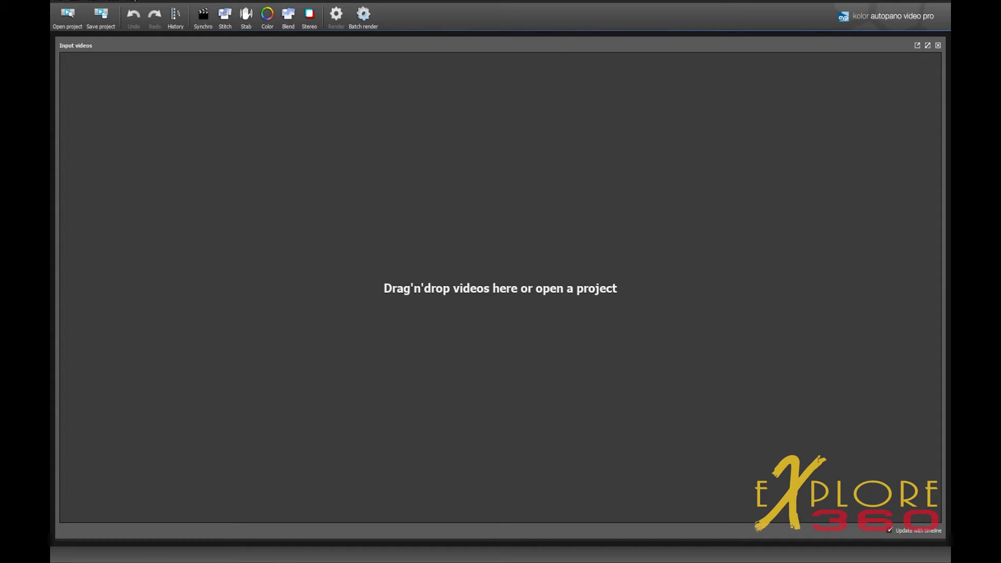
# - Add the six GoPro Omni clips to Input videos, check their synchronization, then go to Stitch
pyautogui.moveTo(948, 182); pyautogui.dragTo(374, 180)
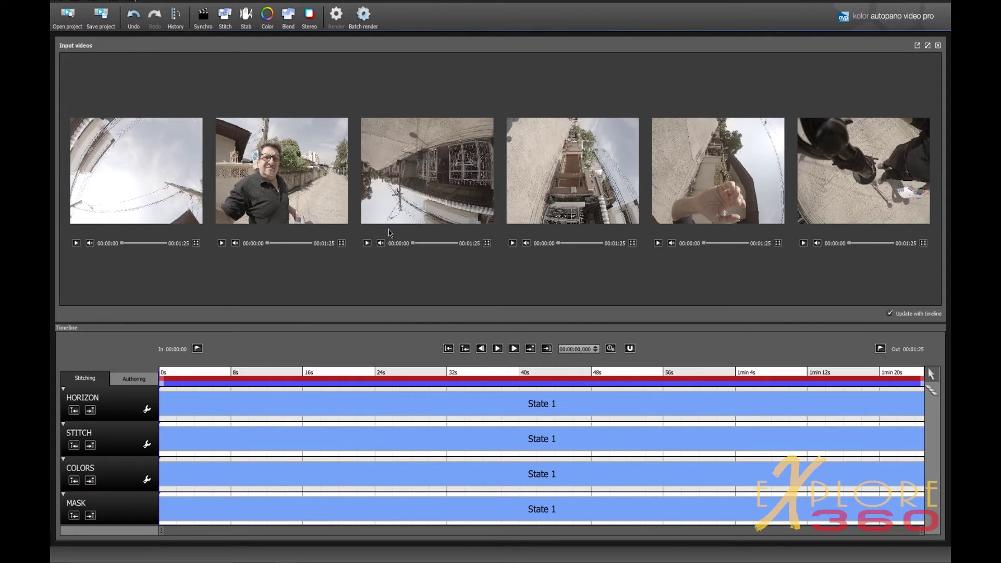
pyautogui.click(202, 17)
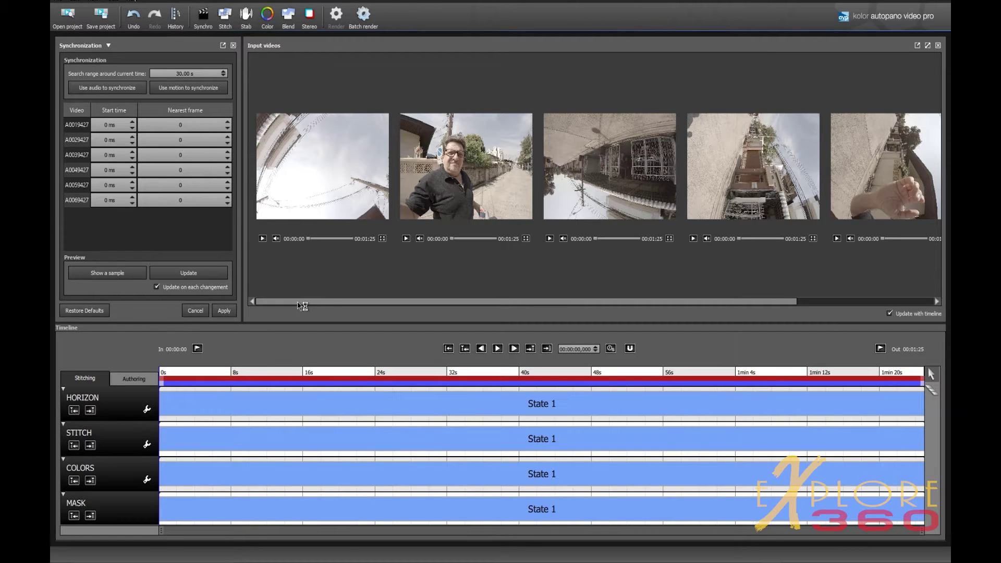
pyautogui.moveTo(302, 306)
pyautogui.mouseDown()
pyautogui.moveTo(449, 306)
pyautogui.moveTo(289, 305)
pyautogui.moveTo(459, 306)
pyautogui.moveTo(294, 306)
pyautogui.mouseUp()
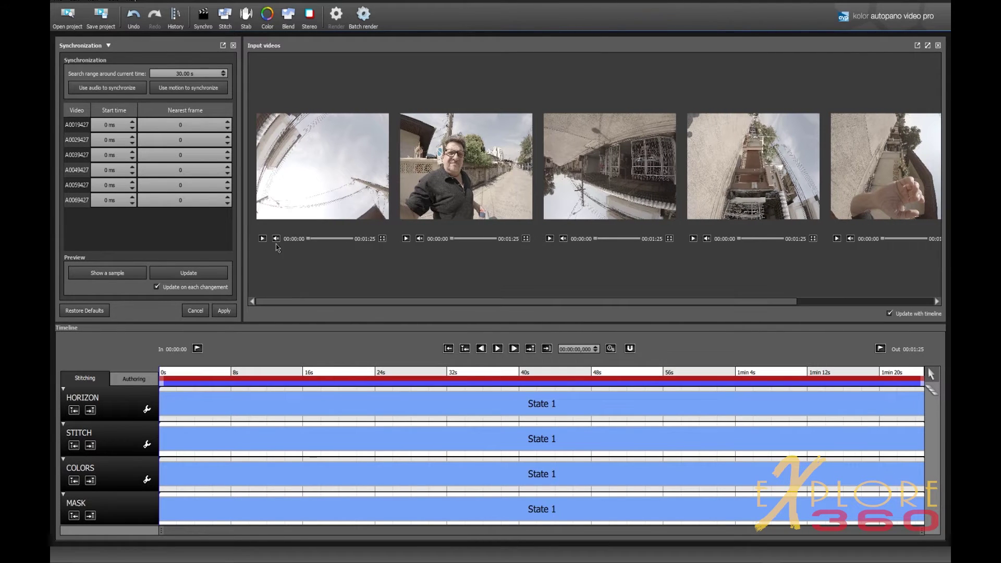
pyautogui.click(225, 17)
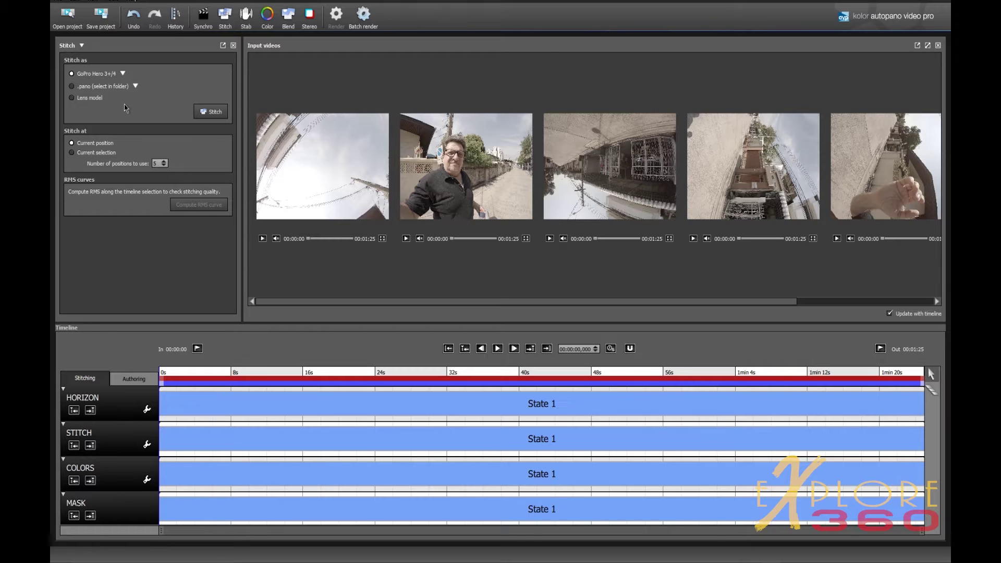
# - Keep the GoPro Hero 3+/4 lens preset, stitch at Current selection, and start stitching
pyautogui.click(123, 73)
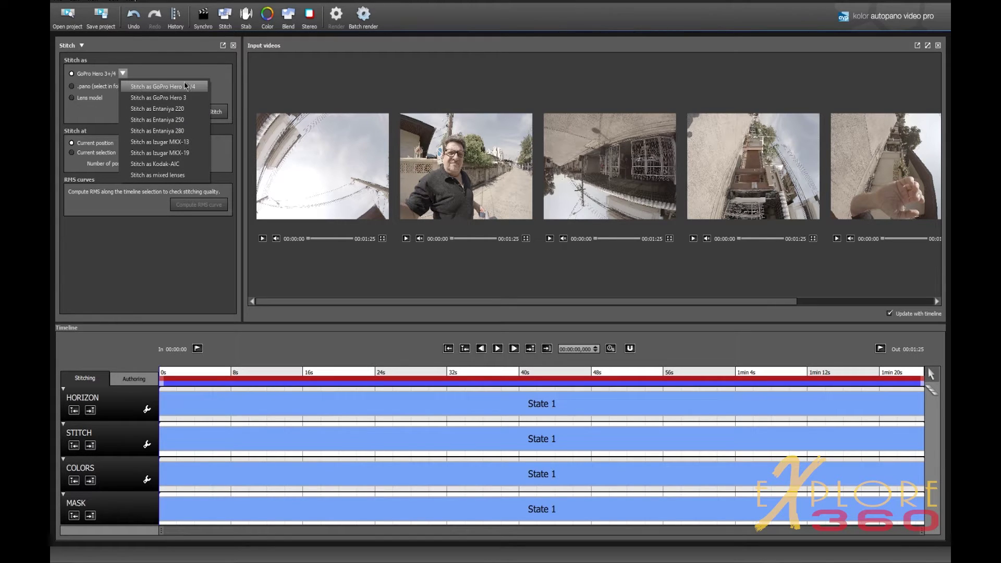
pyautogui.click(192, 87)
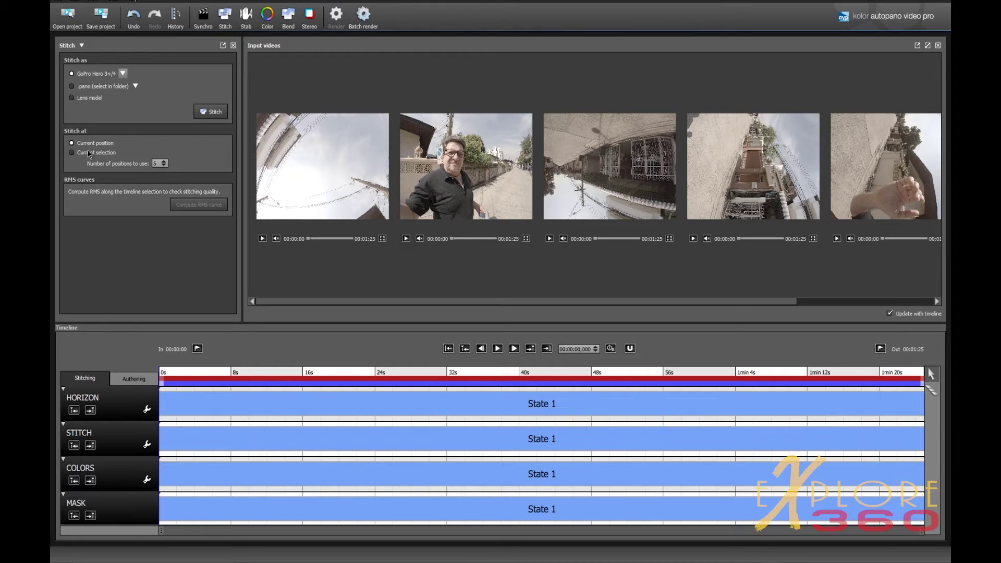
pyautogui.click(72, 153)
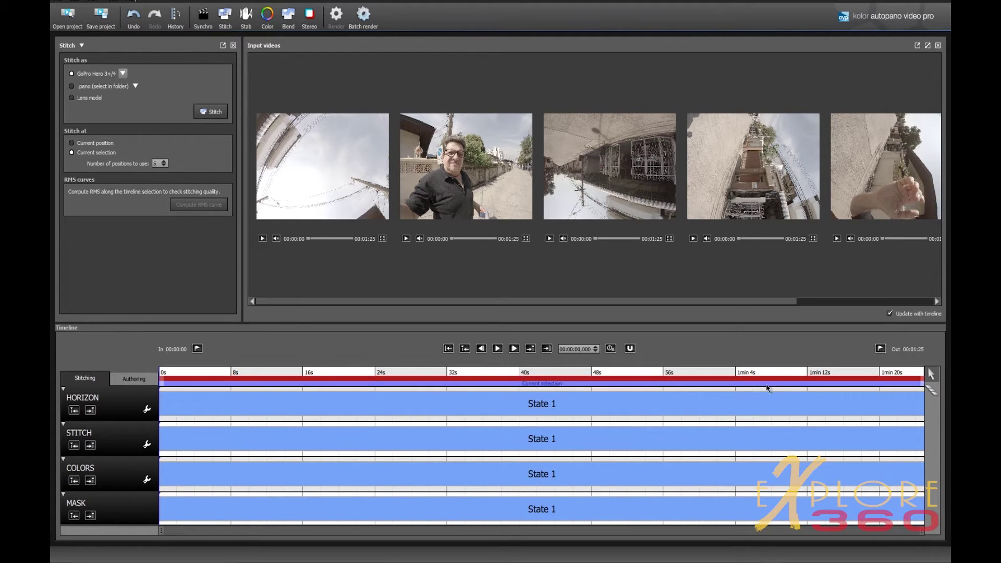
pyautogui.click(209, 111)
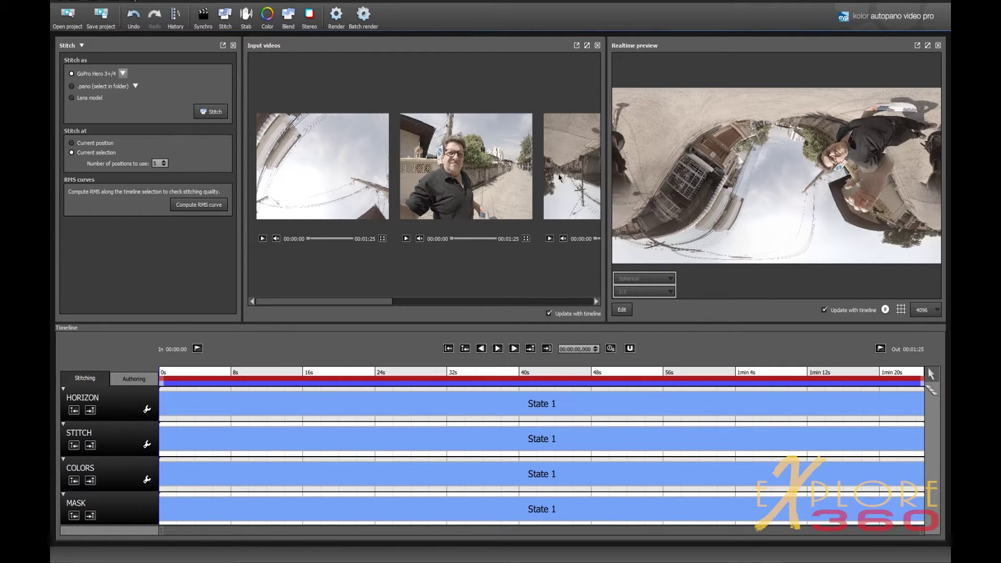
# - Enlarge the Realtime preview with Ctrl+1, drag the panorama until the horizon is level, and apply
pyautogui.hotkey('ctrl', '1')
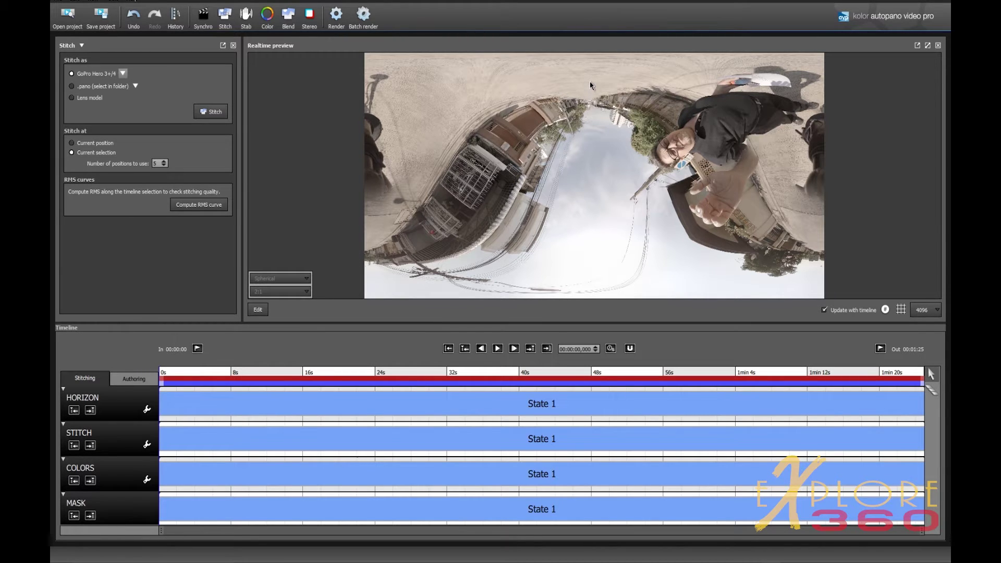
pyautogui.moveTo(590, 80); pyautogui.dragTo(599, 399)
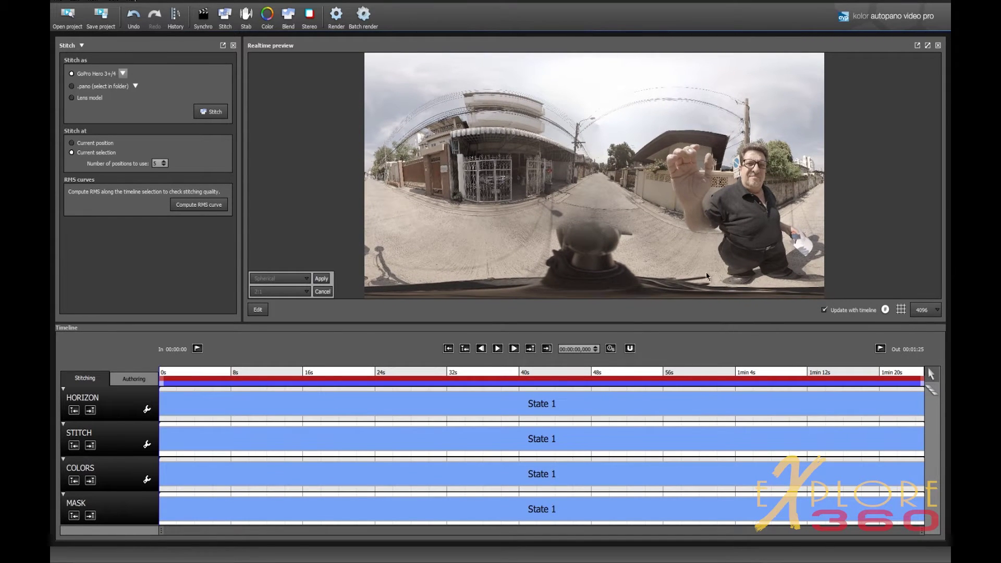
pyautogui.moveTo(740, 222); pyautogui.dragTo(740, 213)
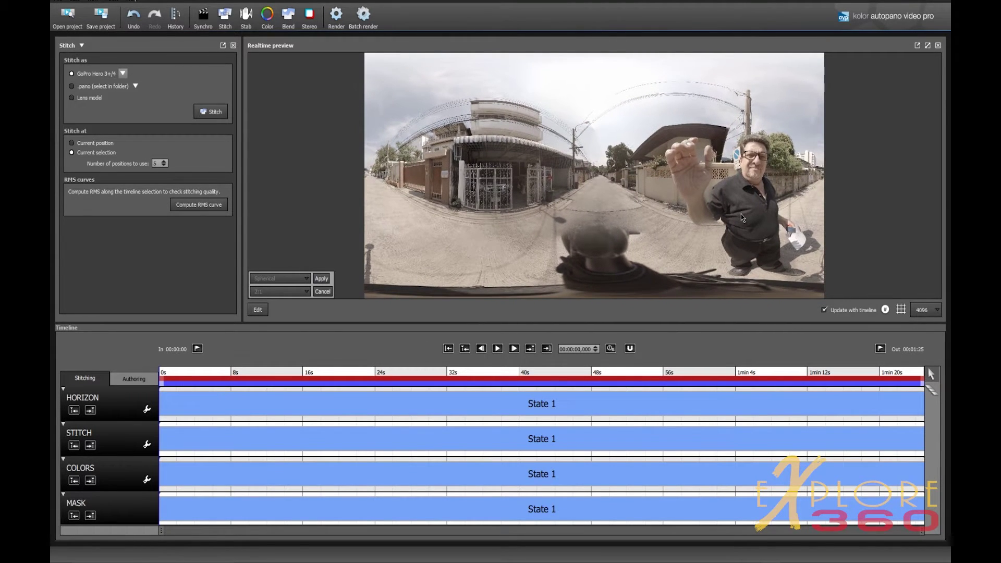
pyautogui.moveTo(546, 210); pyautogui.dragTo(540, 214)
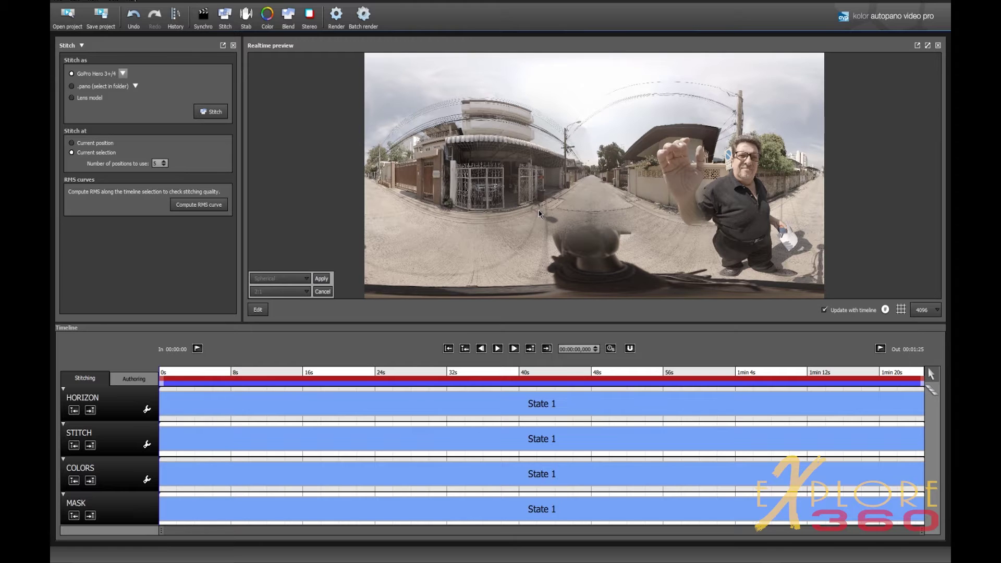
pyautogui.click(322, 281)
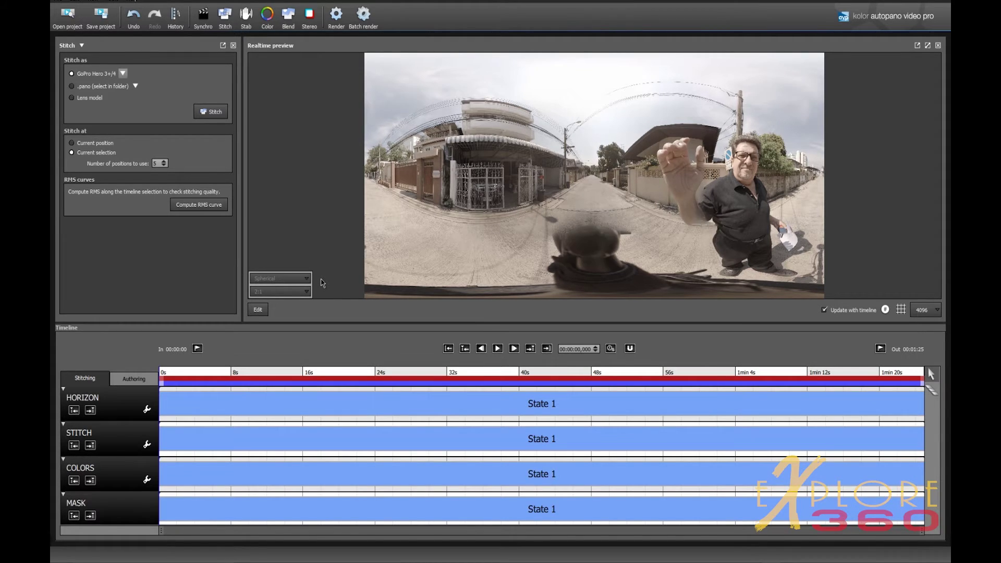
# - Compute camera motion in Stab and drag the Compensation level to 0%, then return to Stitch
pyautogui.click(246, 18)
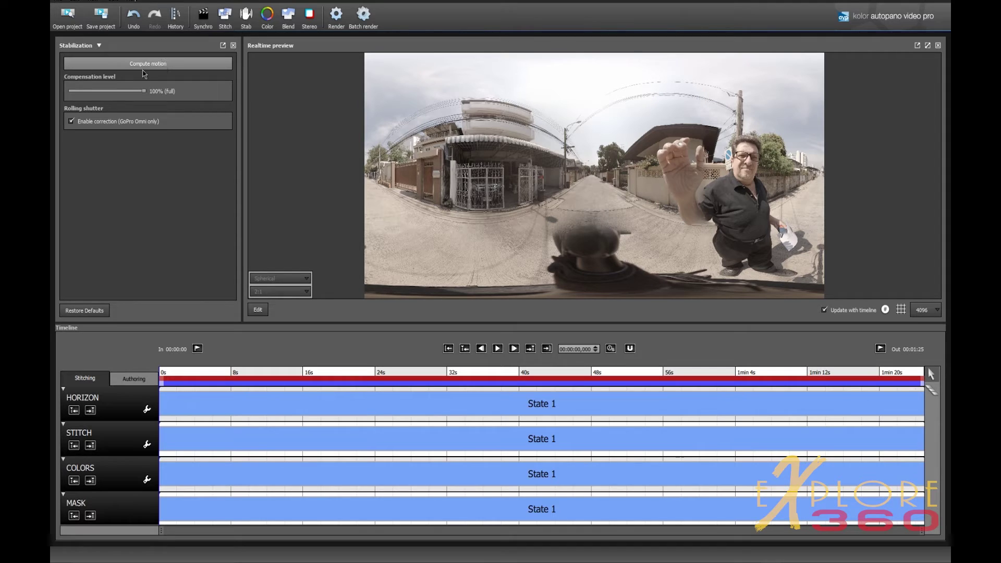
pyautogui.click(163, 65)
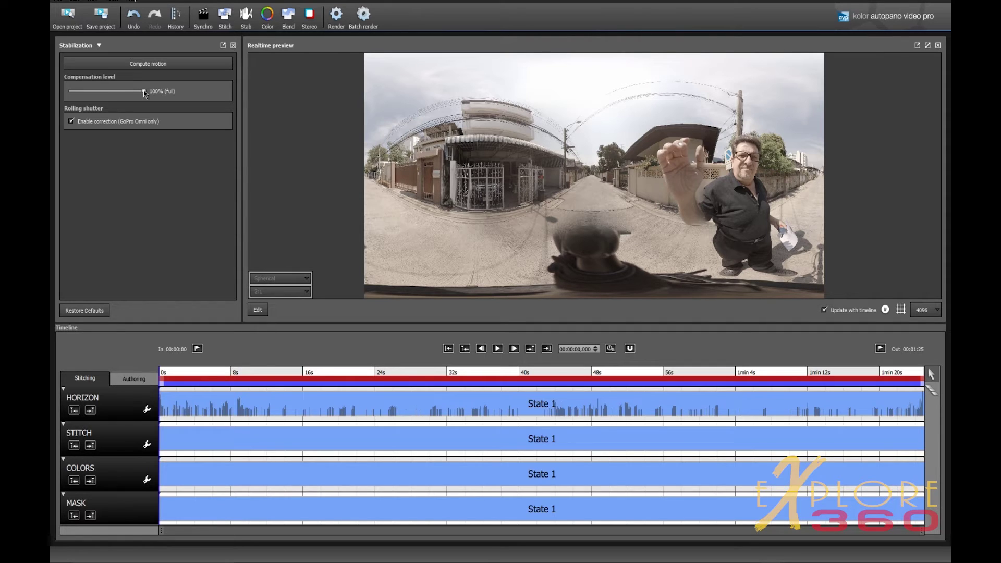
pyautogui.moveTo(144, 93); pyautogui.dragTo(77, 94)
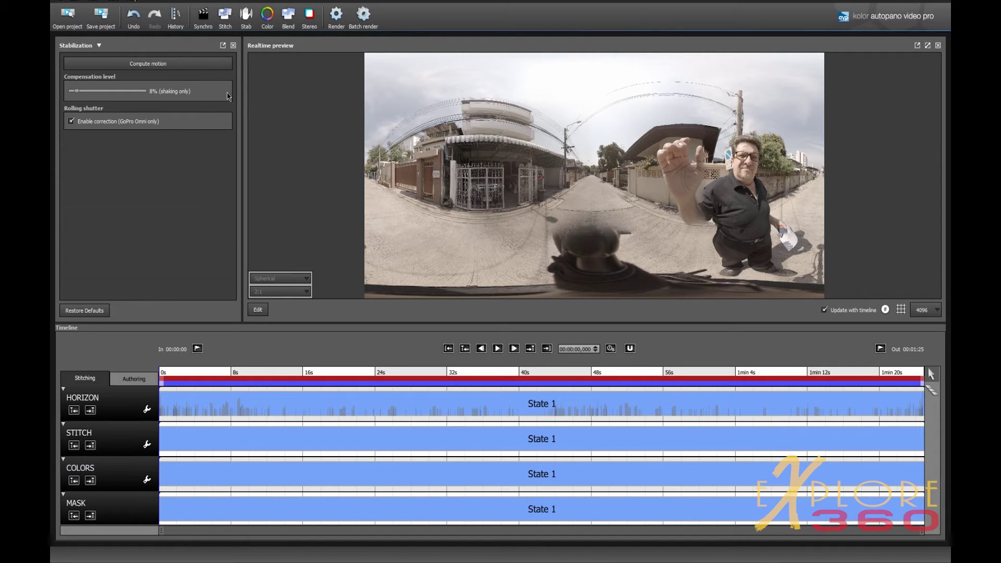
pyautogui.click(230, 17)
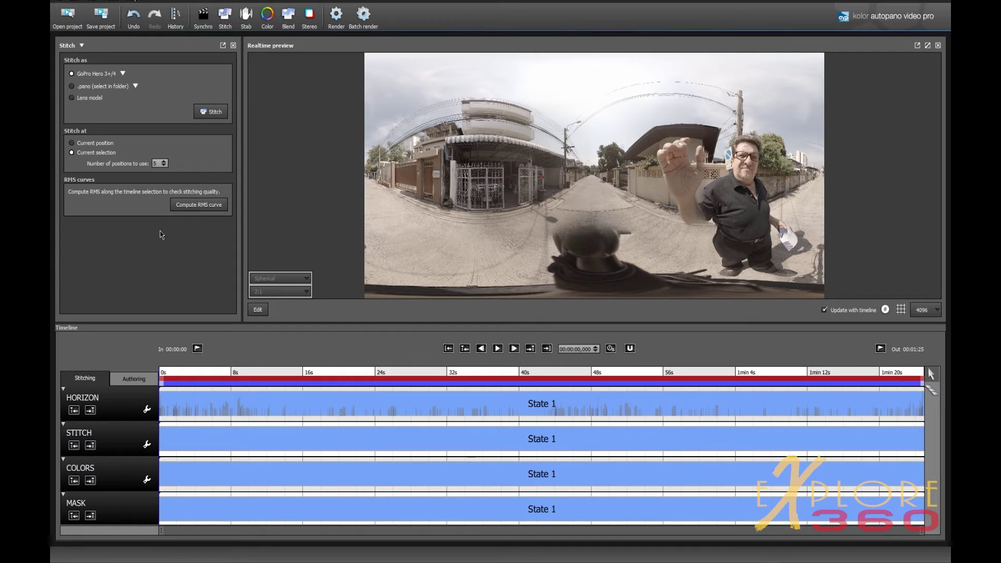
# - Compute the RMS curve along the timeline, then switch to Color settings
pyautogui.click(215, 206)
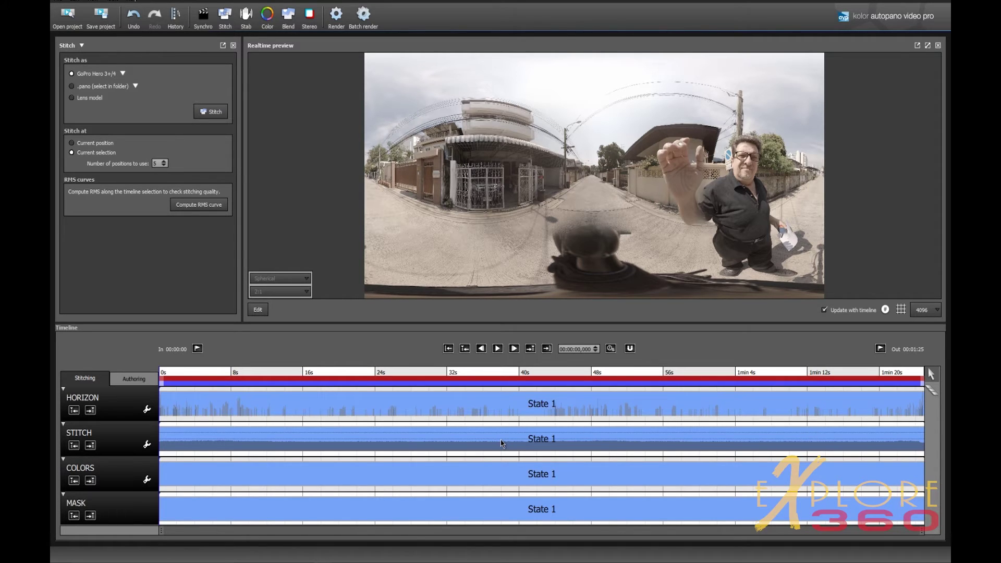
pyautogui.click(267, 21)
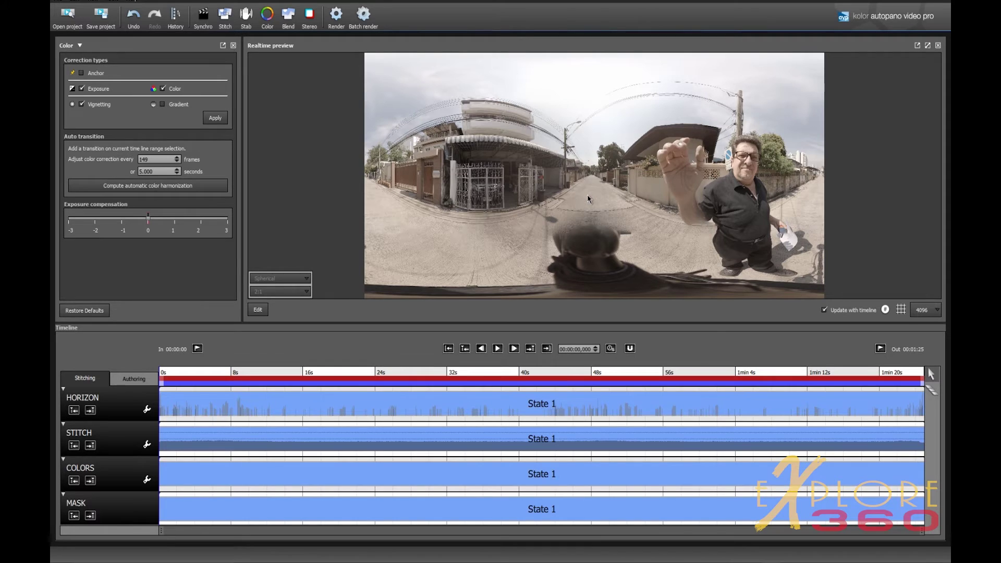
pyautogui.click(886, 311)
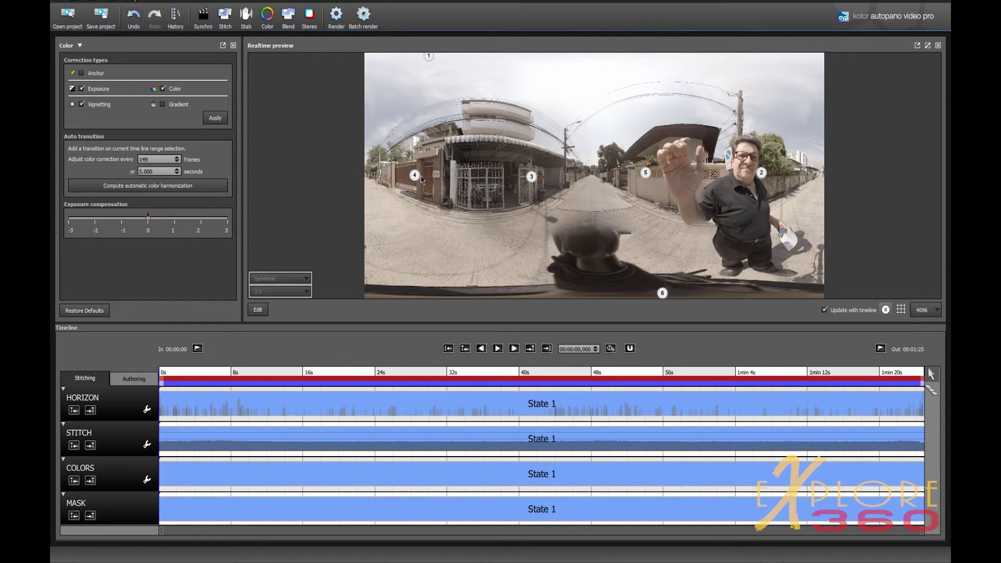
pyautogui.click(886, 310)
pyautogui.click(901, 310)
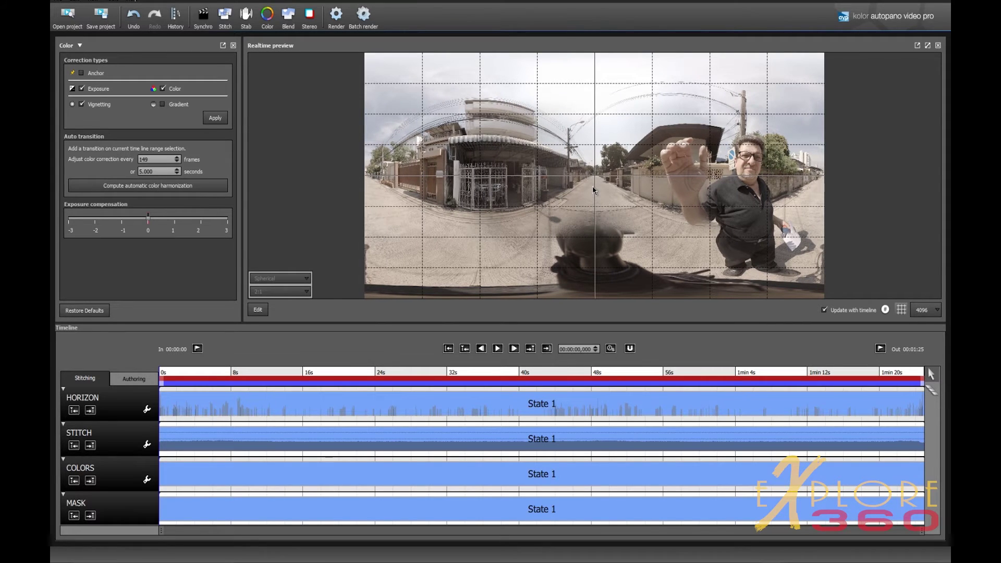
pyautogui.click(498, 254)
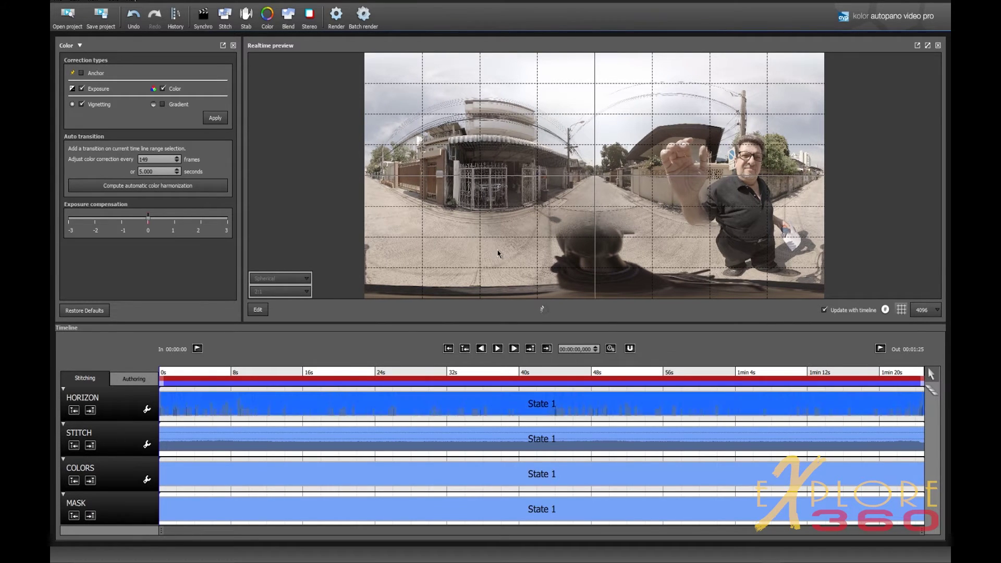
pyautogui.click(901, 310)
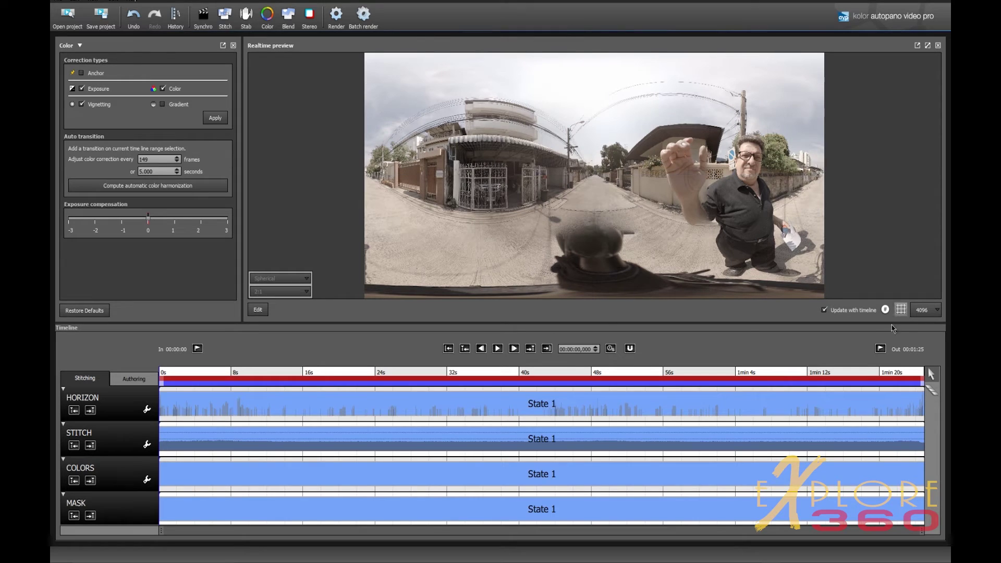
# - Set Auto transition to 3 seconds and compute automatic colour harmonization
pyautogui.click(177, 174)
pyautogui.click(178, 174)
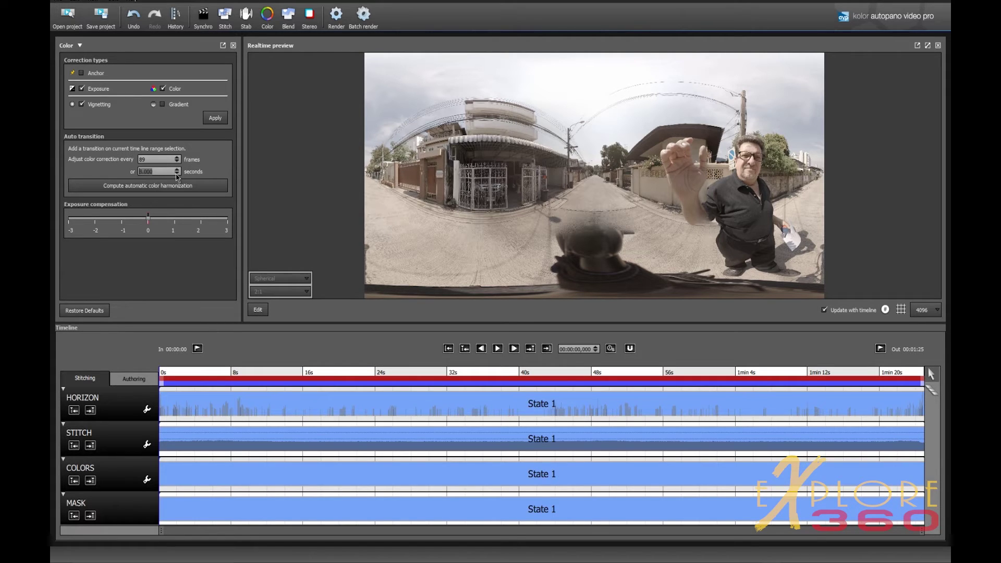
pyautogui.click(201, 186)
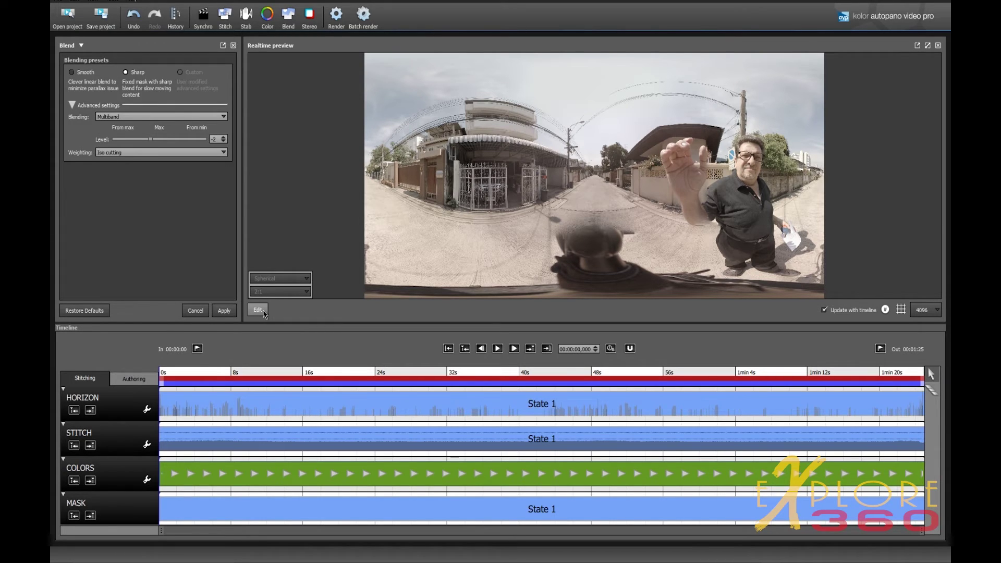
# - Jump to the frame at about 21.7 s and send its panorama to Autopano Giga with Edit
pyautogui.click(263, 312)
pyautogui.click(354, 375)
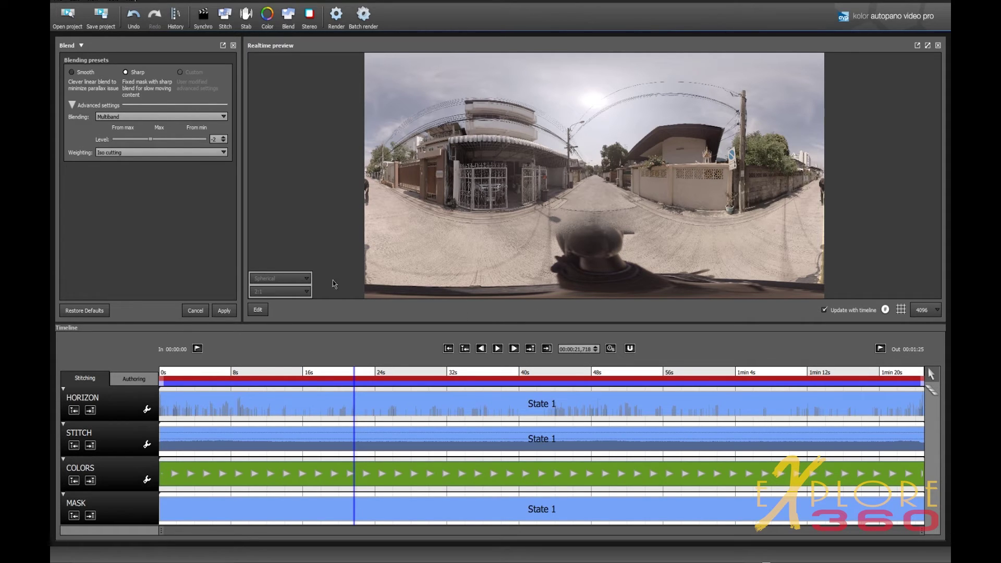
pyautogui.click(259, 312)
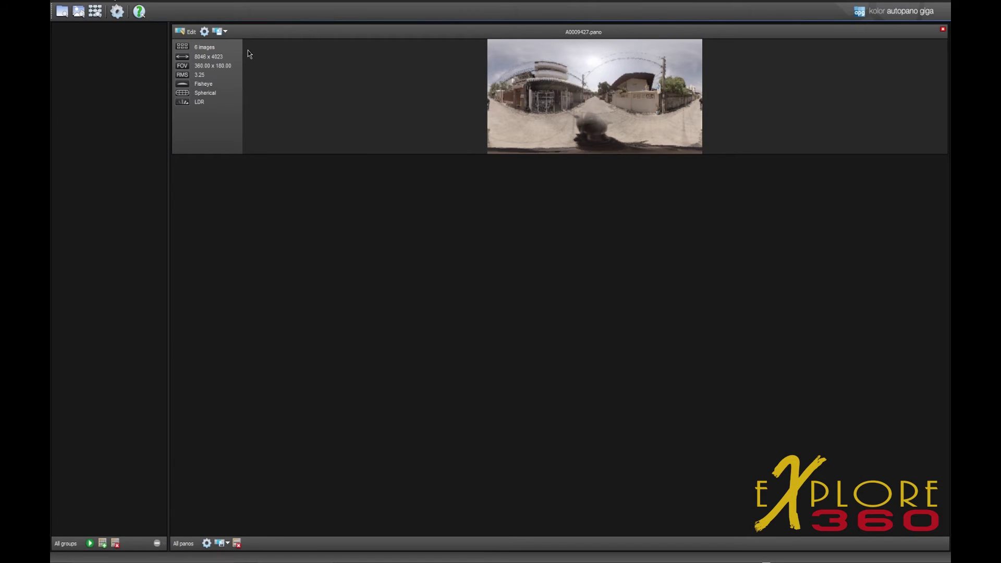
# - Open the panorama in the editor and run optimization twice, bringing global RMS to 3.15
pyautogui.click(184, 33)
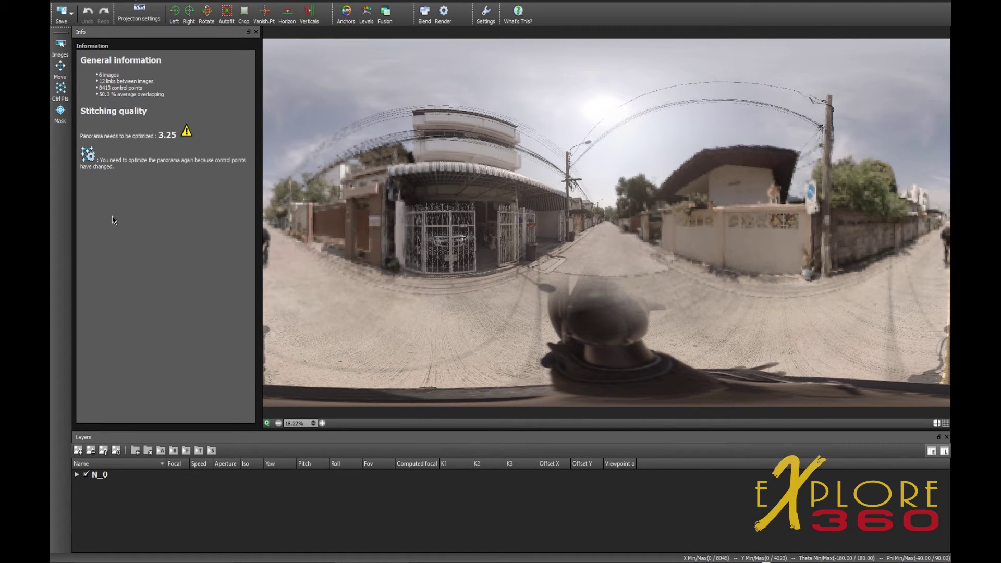
pyautogui.click(91, 156)
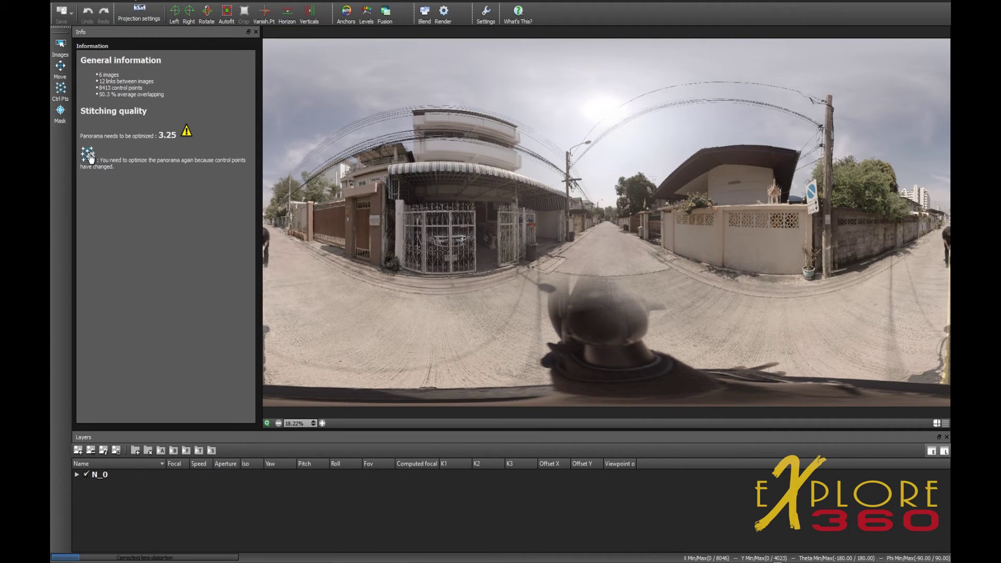
pyautogui.click(89, 155)
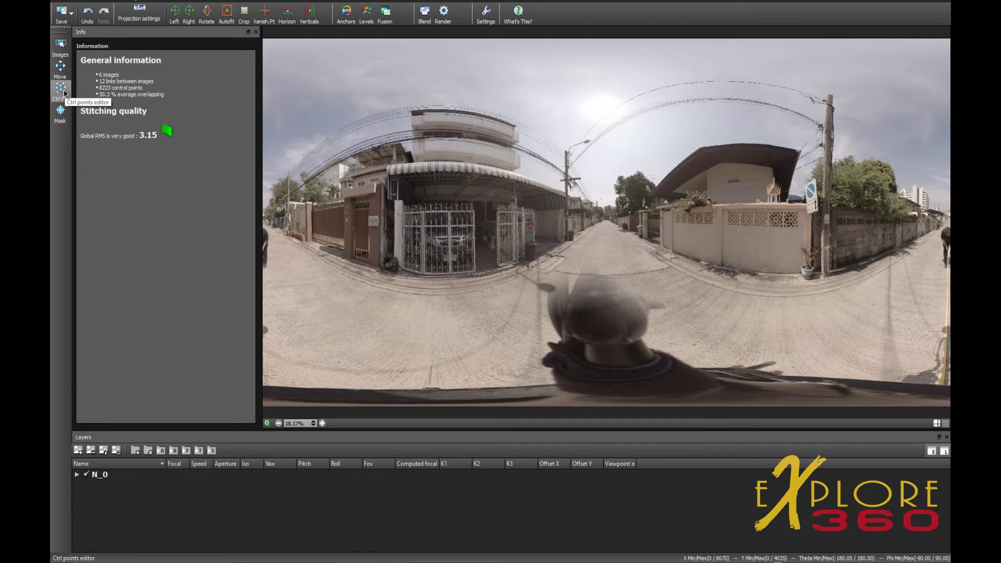
# - Open the control-point editor, reposition and maximize it, close it, and display image 4's links
pyautogui.click(65, 93)
pyautogui.moveTo(363, 325); pyautogui.dragTo(362, 209)
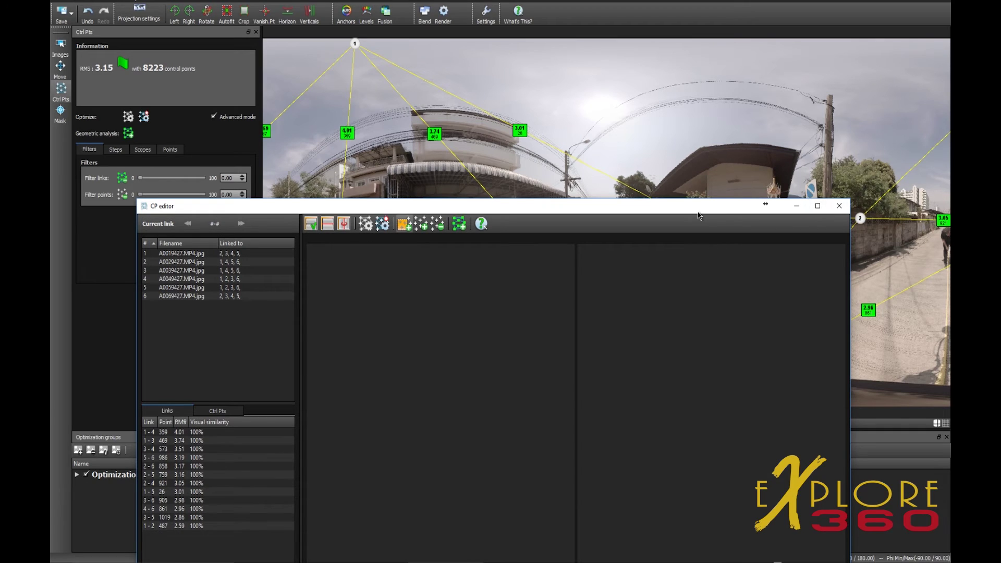
pyautogui.moveTo(626, 215); pyautogui.dragTo(636, 125)
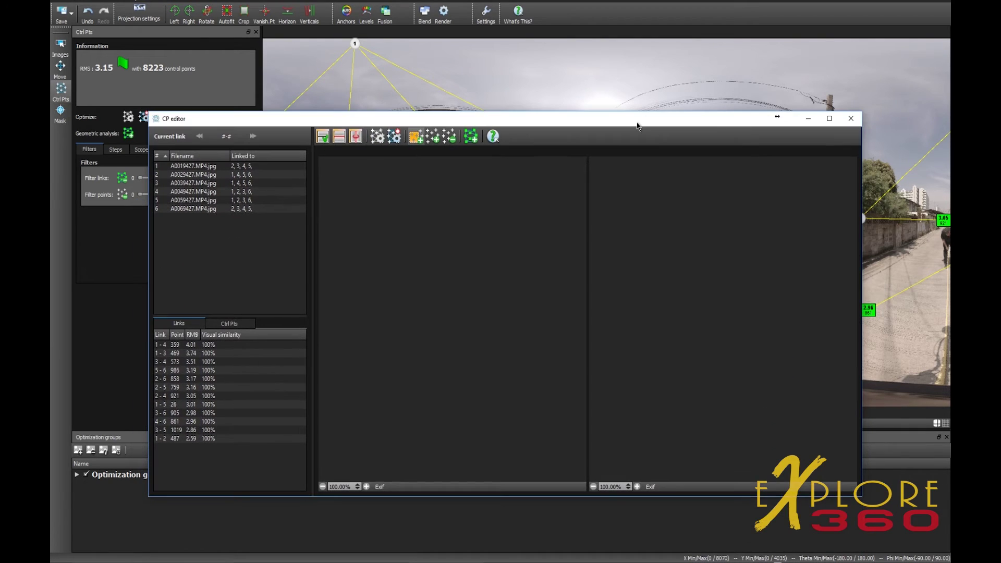
pyautogui.click(827, 119)
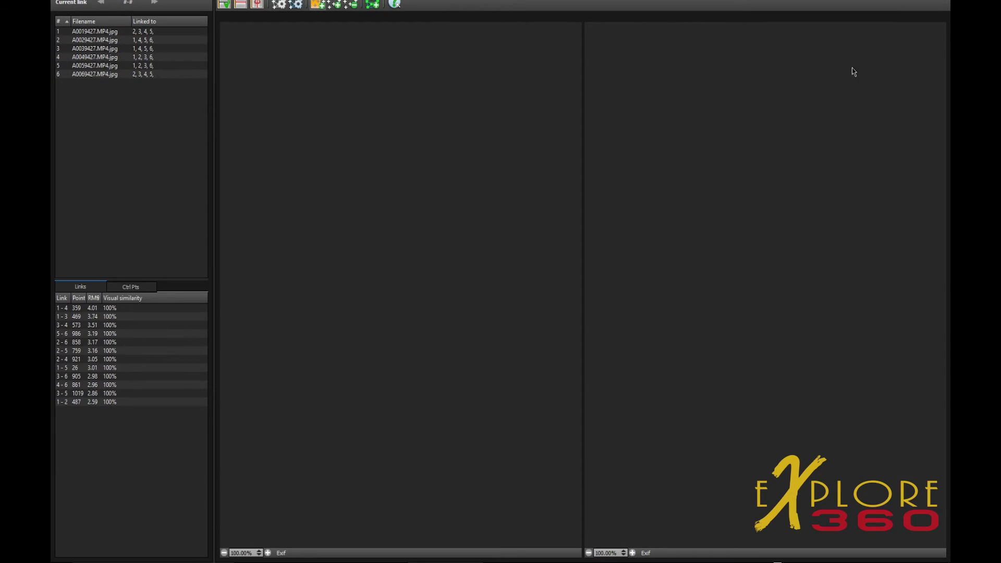
pyautogui.click(900, 1)
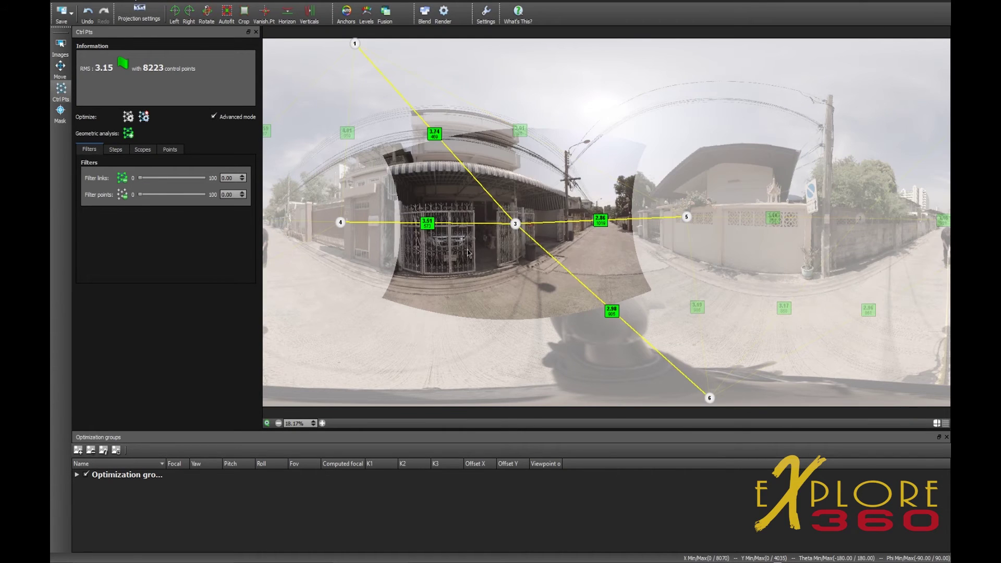
pyautogui.click(341, 222)
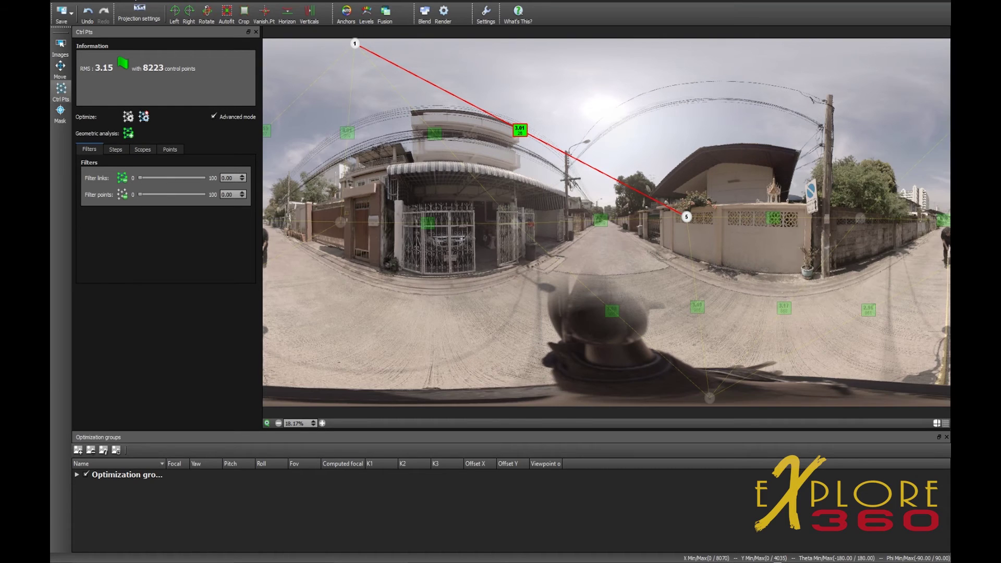
# - Open link 1-5, mark matching areas around the sun in images 1 and 5, and quick-optimize
pyautogui.click(519, 130)
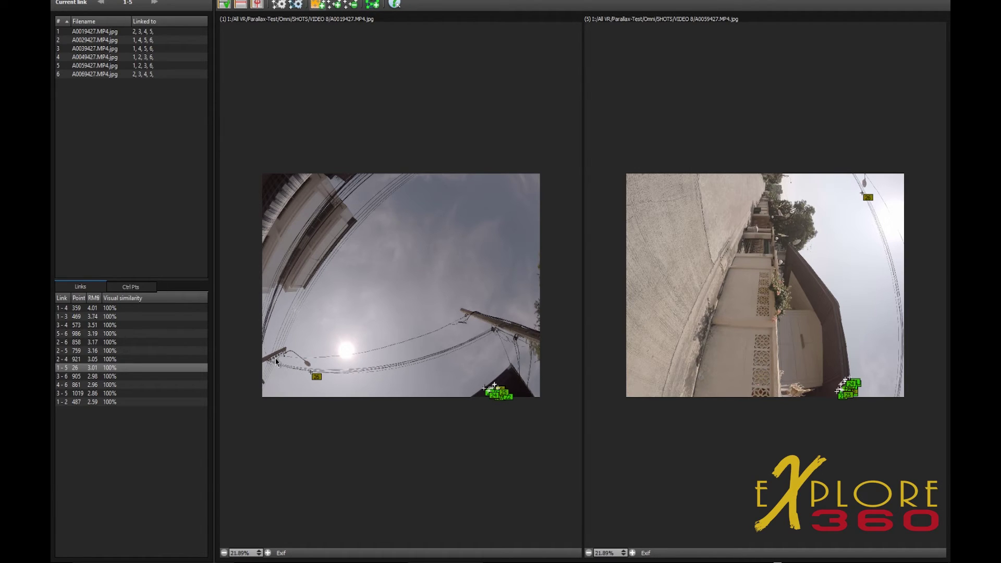
pyautogui.moveTo(275, 342); pyautogui.dragTo(332, 389)
pyautogui.moveTo(845, 173); pyautogui.dragTo(887, 218)
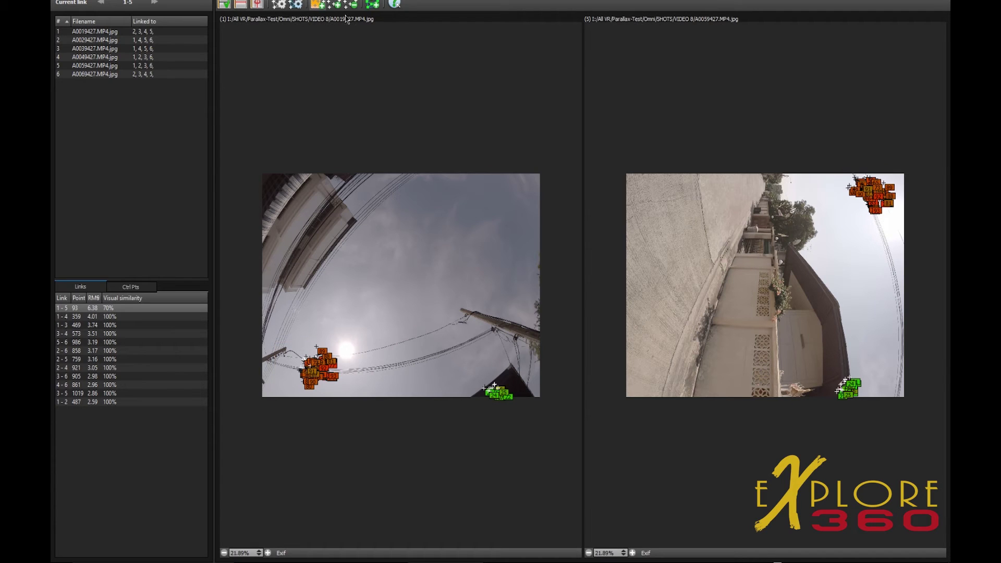
pyautogui.click(295, 5)
pyautogui.click(294, 6)
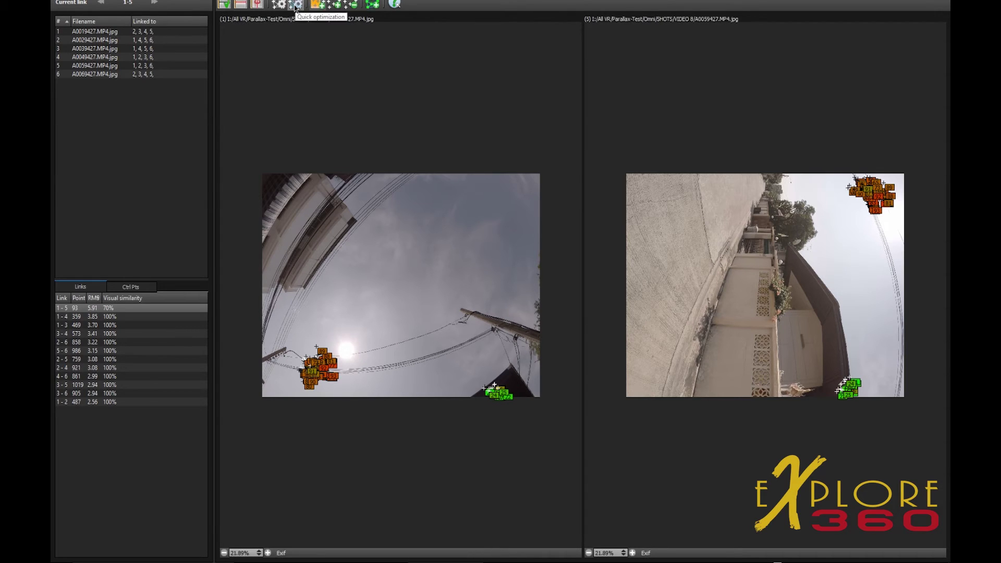
pyautogui.click(295, 6)
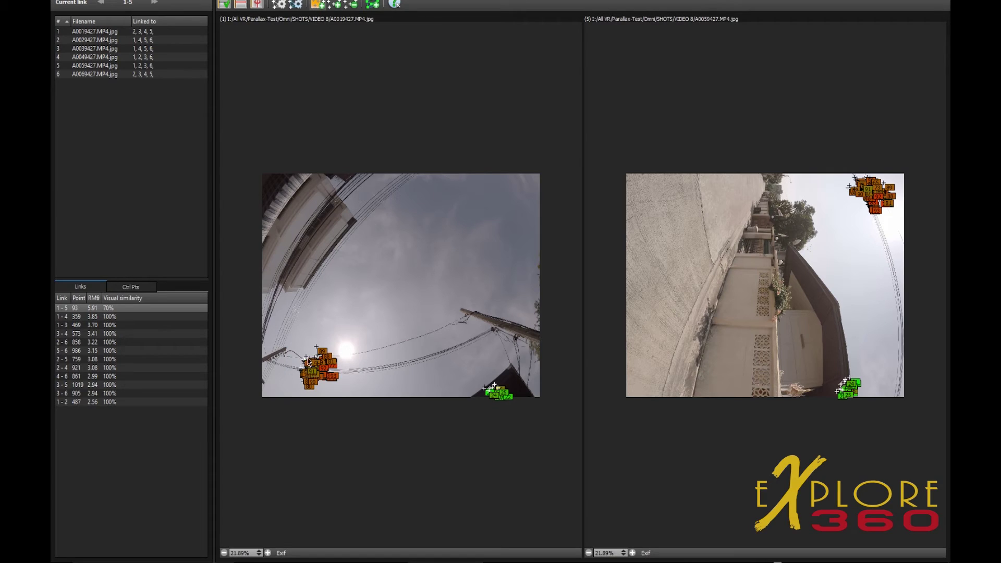
# - Reselect larger matching areas in images 1 and 5, generate points to reach 288, and re-optimize
pyautogui.moveTo(294, 344); pyautogui.dragTo(342, 392)
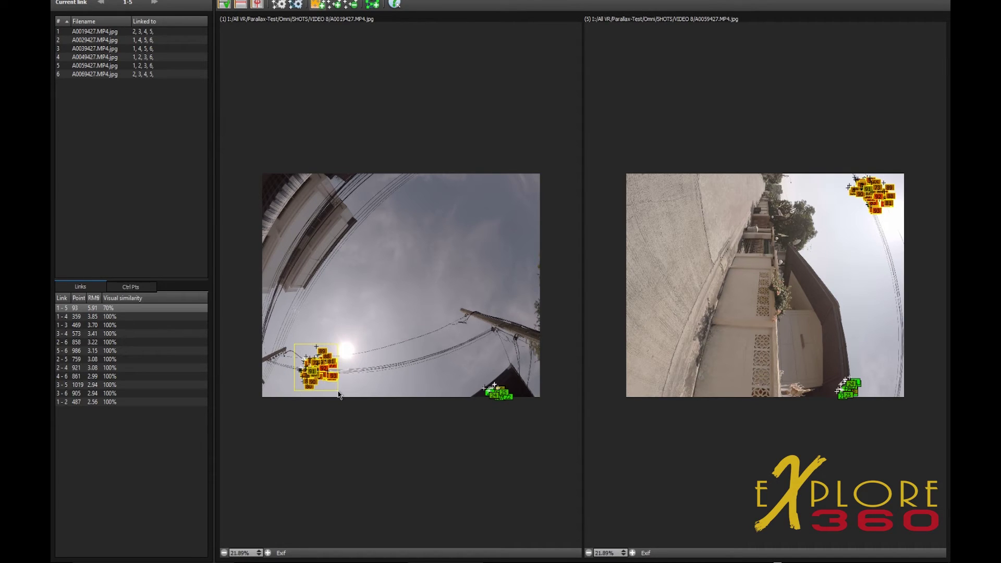
pyautogui.moveTo(843, 170); pyautogui.dragTo(894, 225)
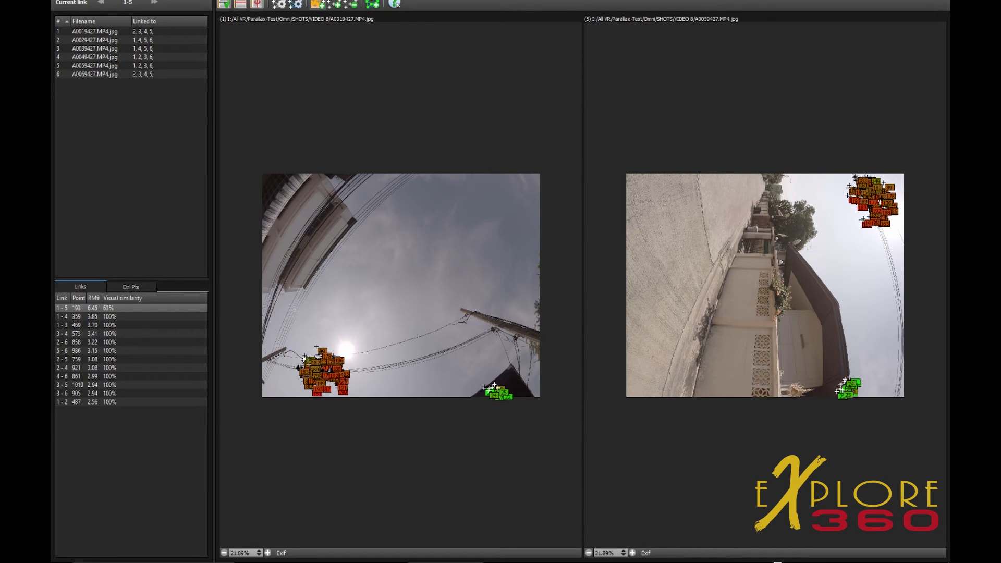
pyautogui.moveTo(280, 342); pyautogui.dragTo(360, 401)
pyautogui.moveTo(847, 158); pyautogui.dragTo(896, 237)
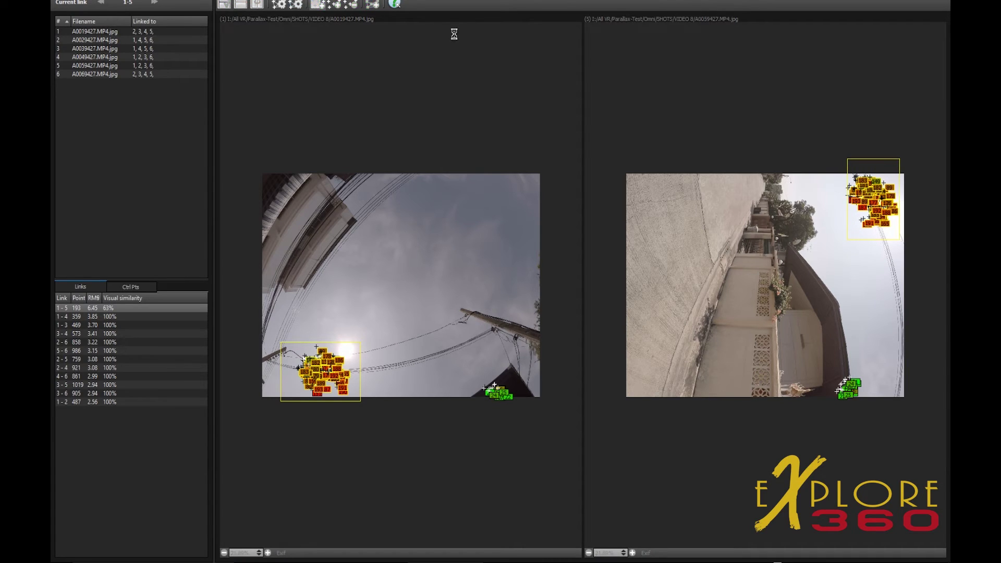
pyautogui.click(300, 8)
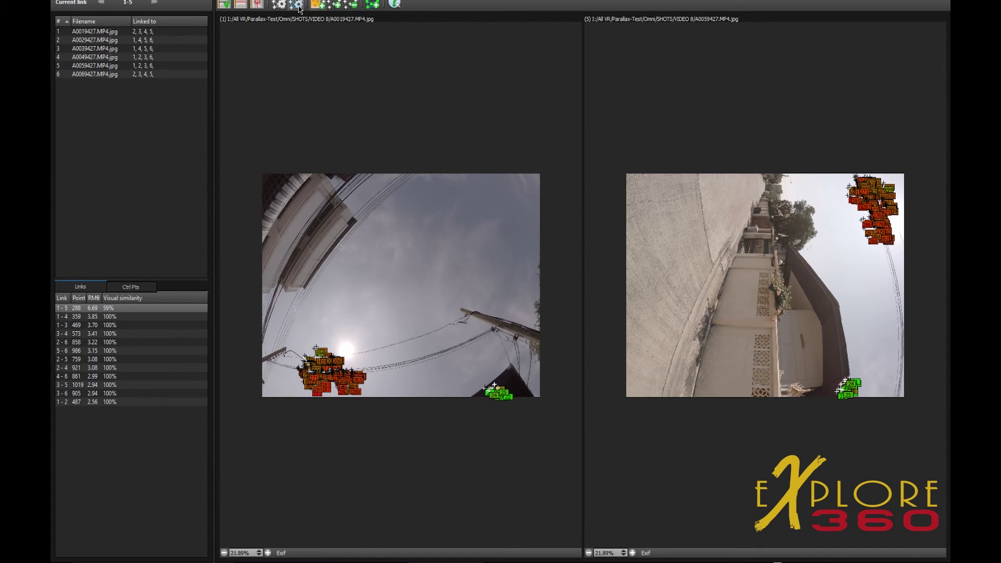
pyautogui.click(297, 5)
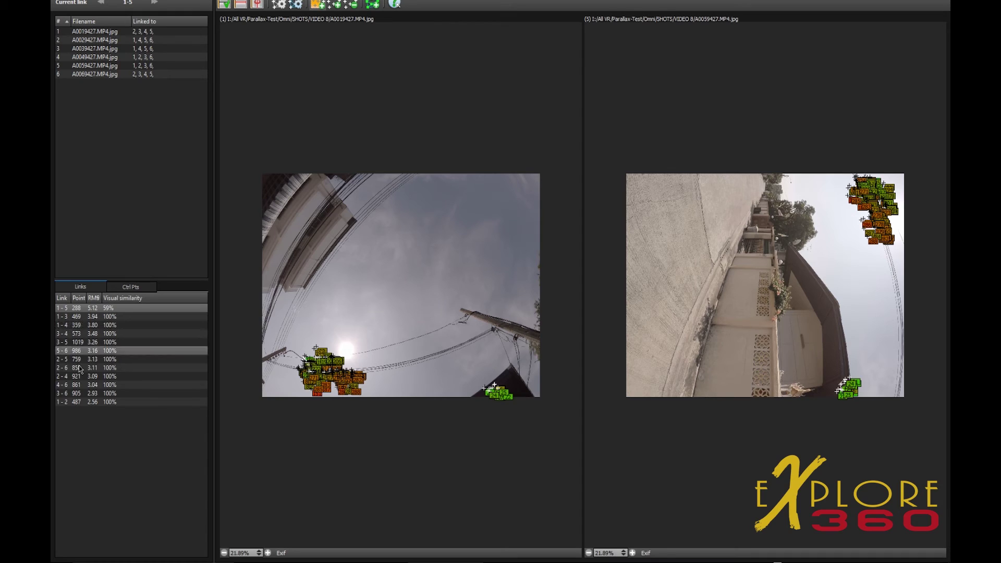
# - Sort link 1-5's control points by RMS and delete the worst ones, leaving 8423 points
pyautogui.click(143, 286)
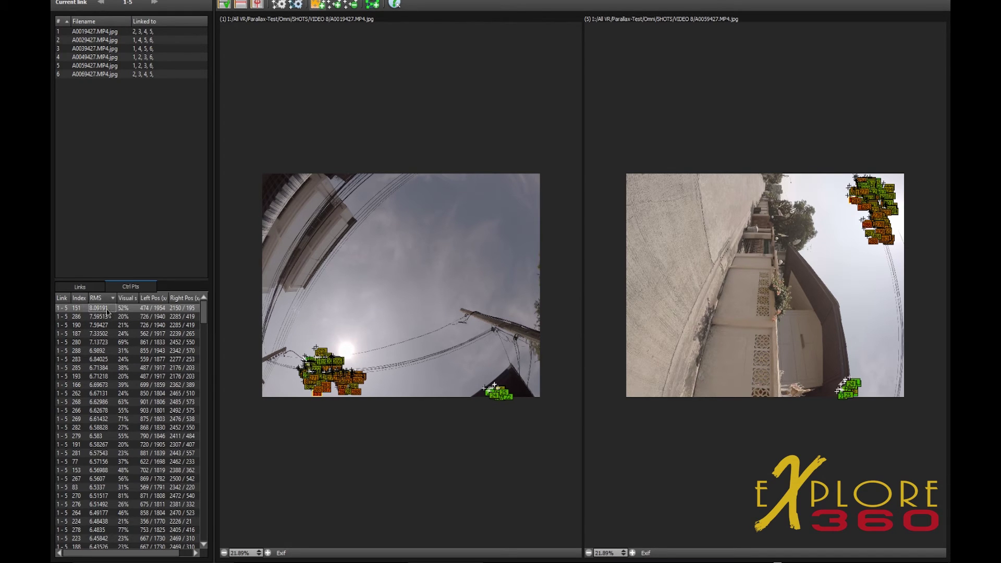
pyautogui.scroll(-6, 108, 445)
pyautogui.scroll(-12, 108, 445)
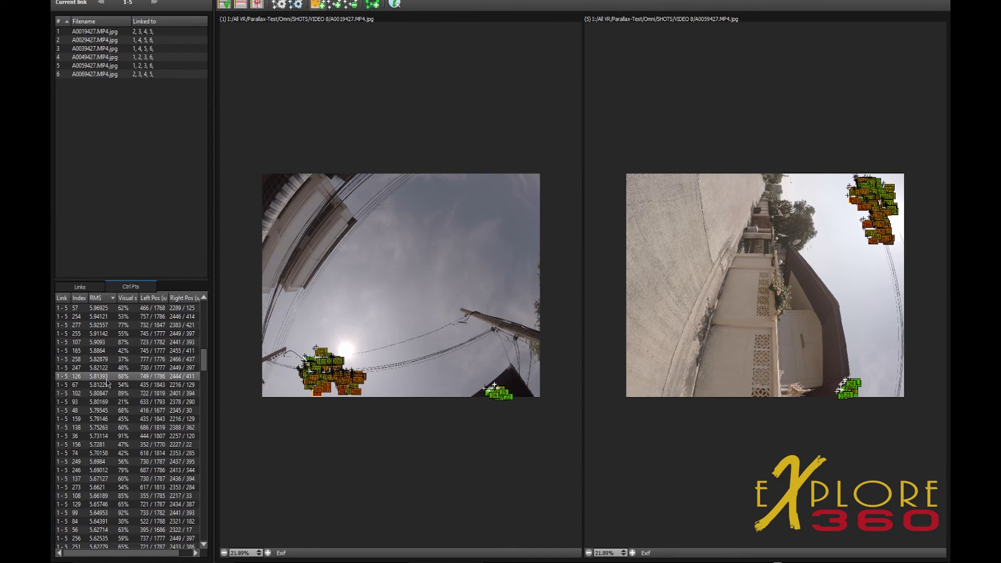
pyautogui.scroll(1, 106, 373)
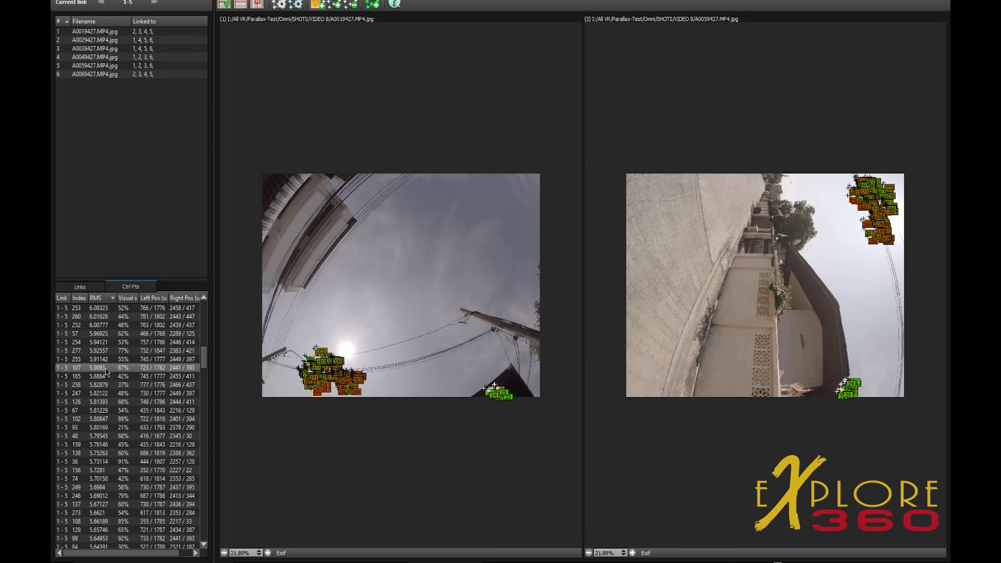
pyautogui.keyDown('shift'); pyautogui.click(105, 368); pyautogui.keyUp('shift')
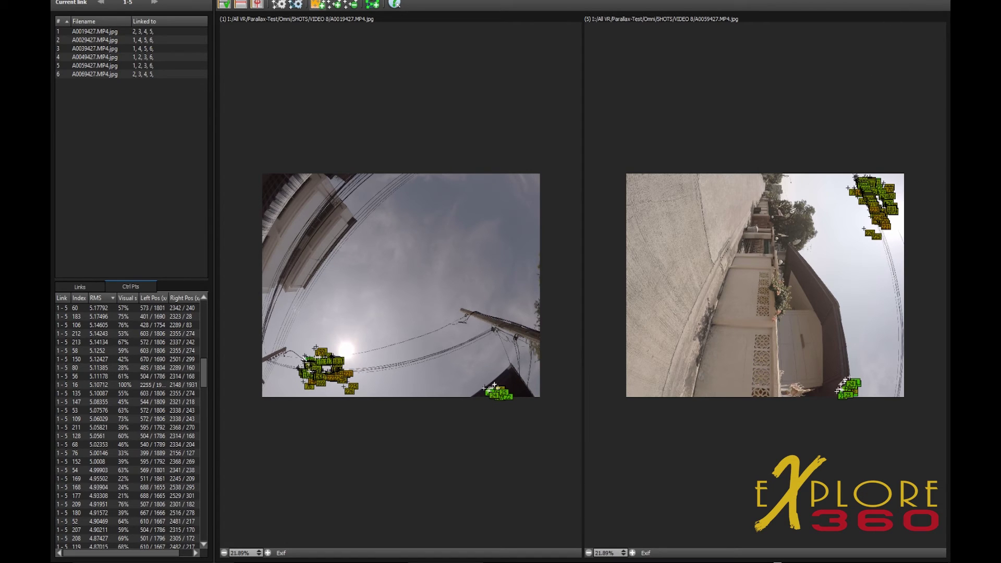
pyautogui.press('super+Down')
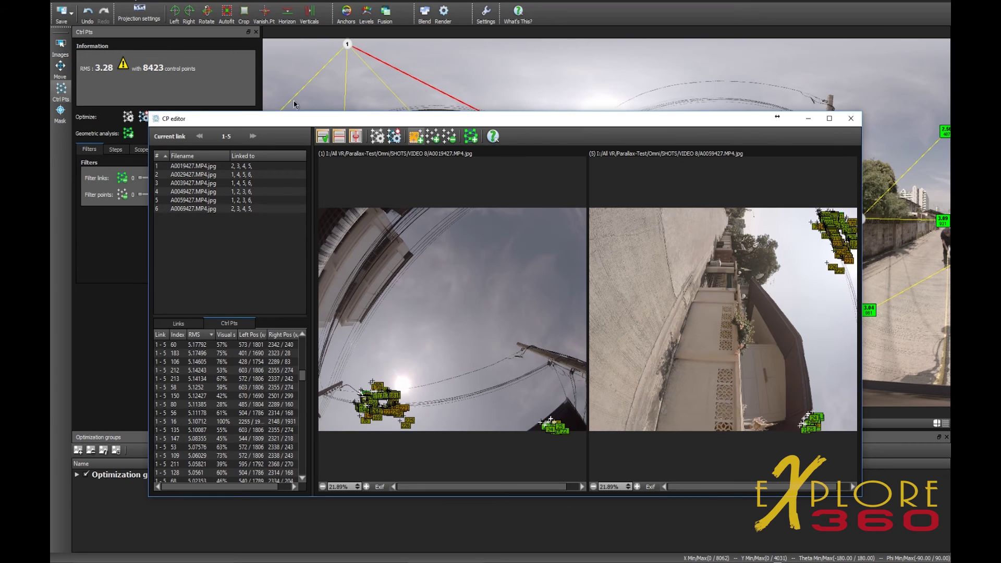
# - Close the point editor and re-optimize, dropping global RMS to 3.24 and link 1-5 to 4.68
pyautogui.click(808, 118)
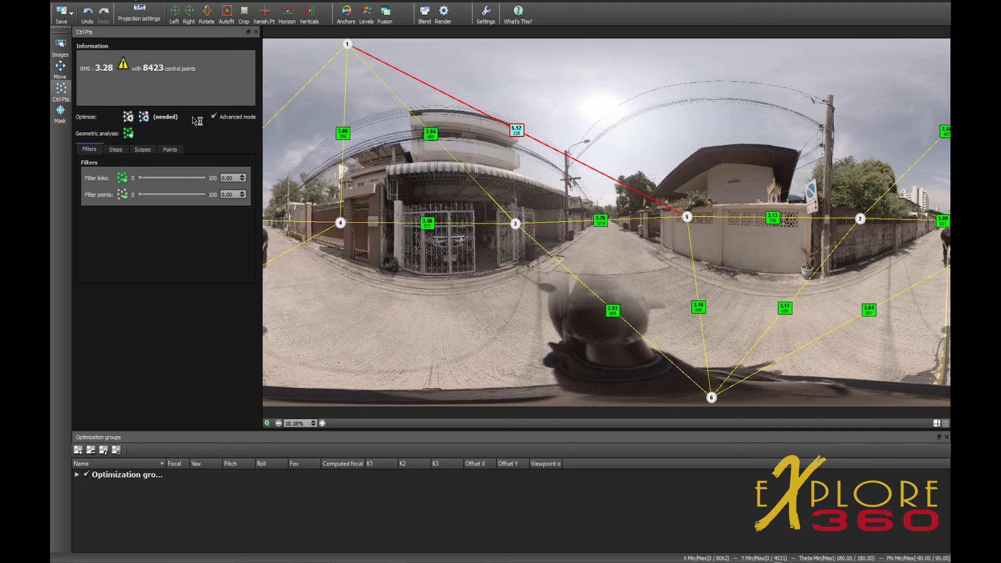
pyautogui.click(144, 120)
pyautogui.click(62, 115)
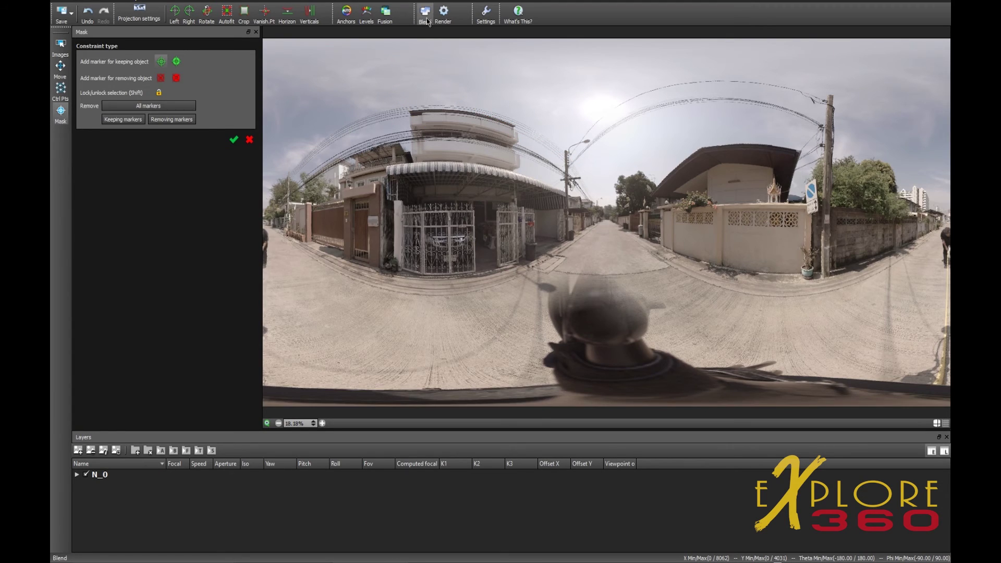
pyautogui.click(427, 20)
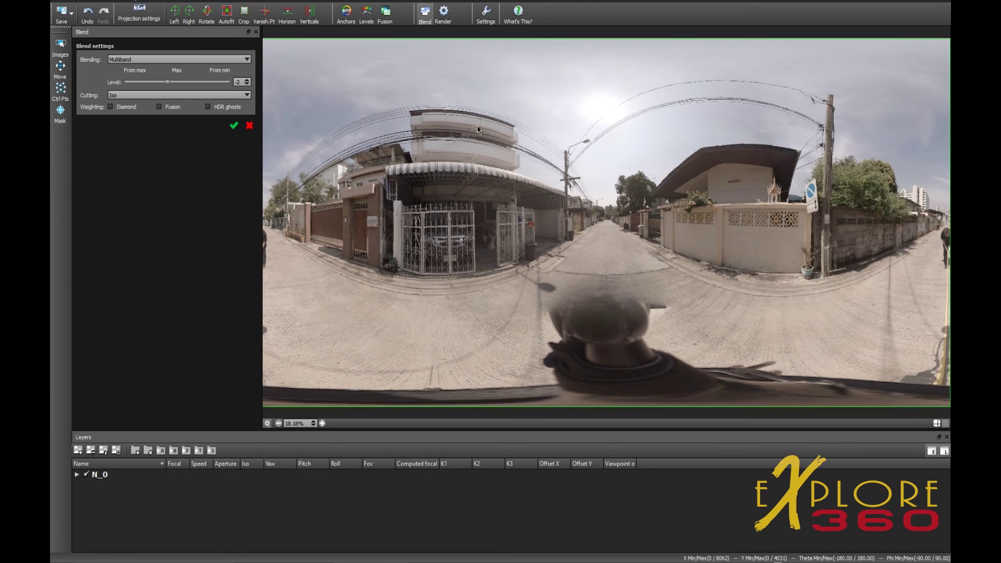
pyautogui.click(321, 423)
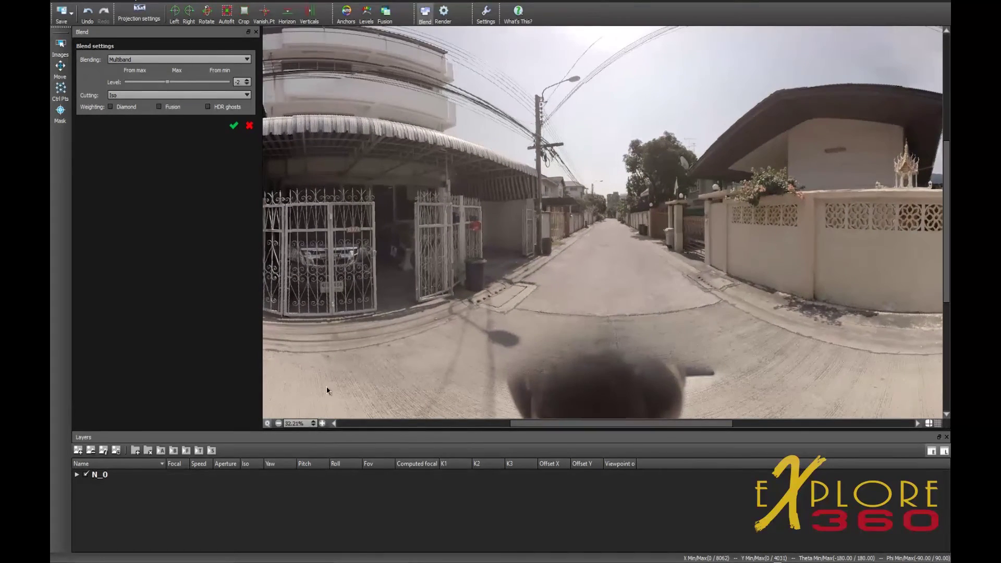
pyautogui.moveTo(550, 425); pyautogui.dragTo(378, 425)
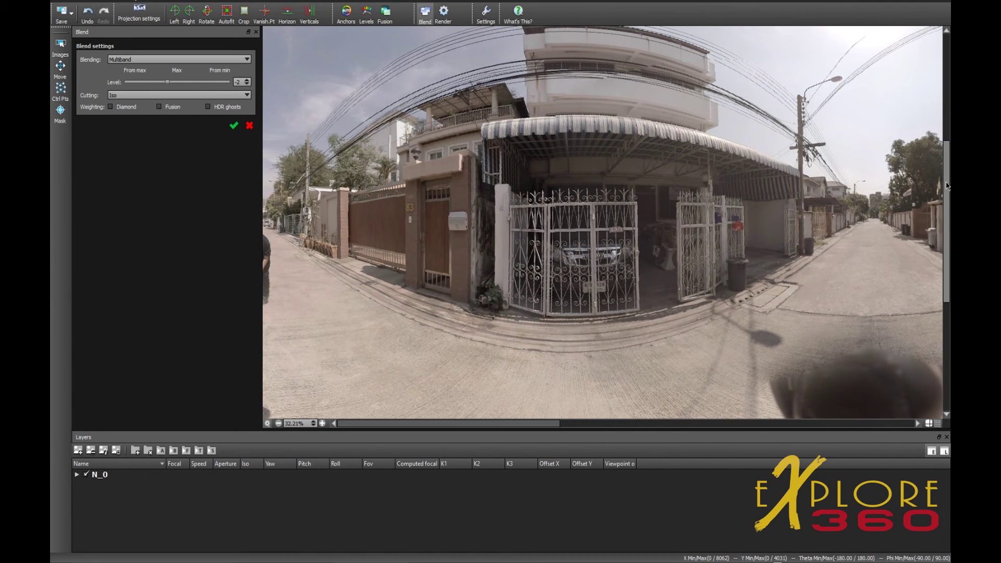
pyautogui.moveTo(946, 186); pyautogui.dragTo(946, 81)
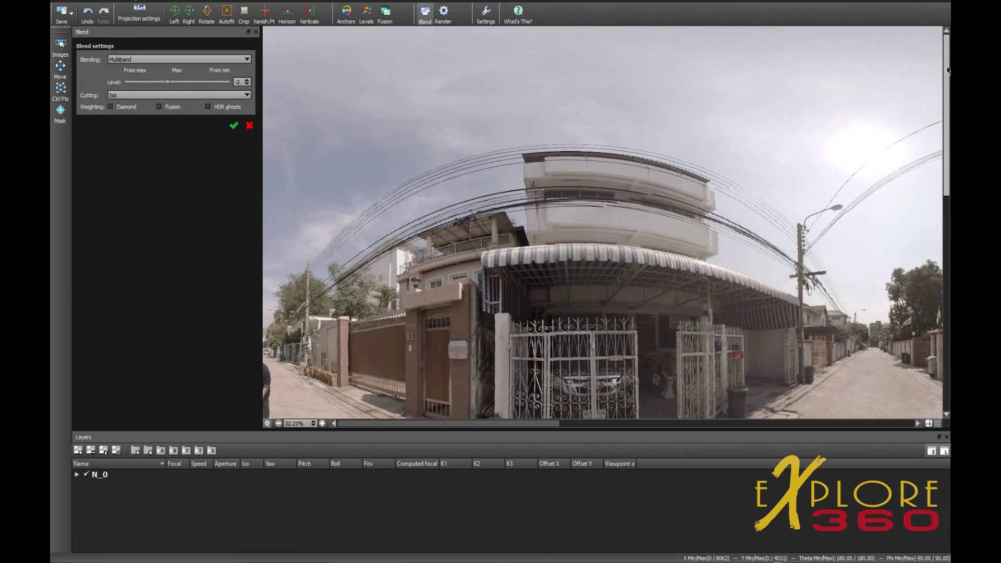
pyautogui.click(60, 111)
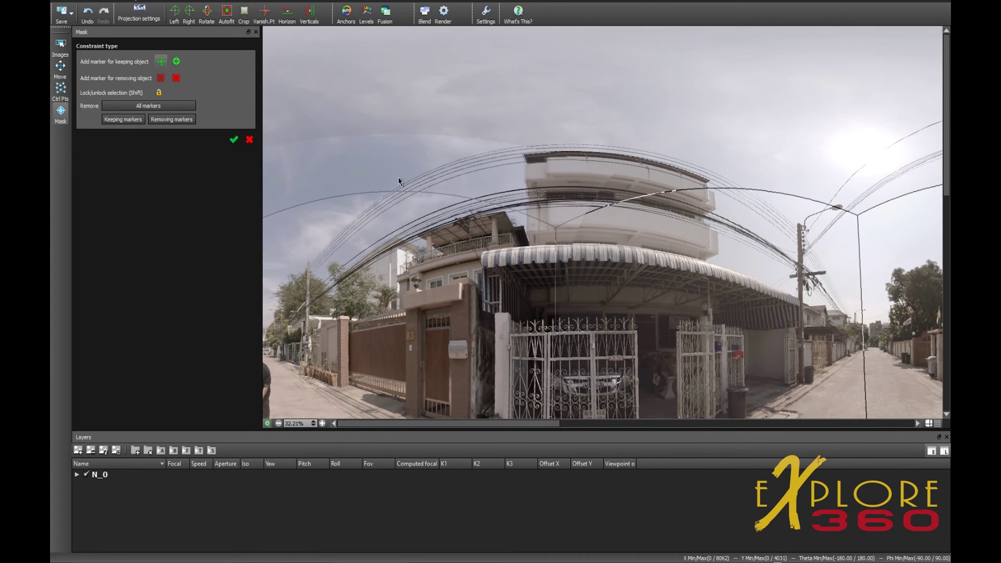
pyautogui.click(424, 15)
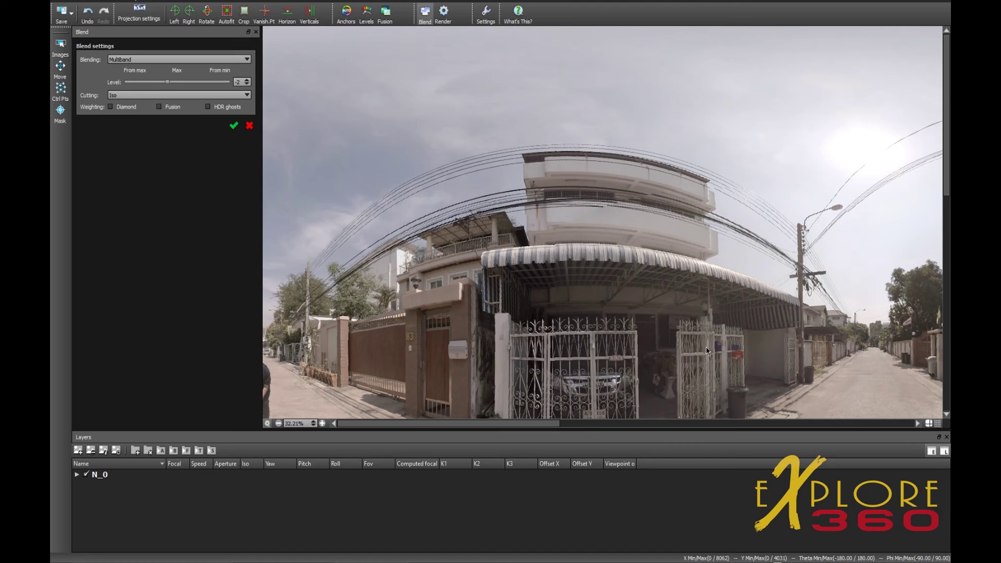
pyautogui.moveTo(542, 423); pyautogui.dragTo(886, 425)
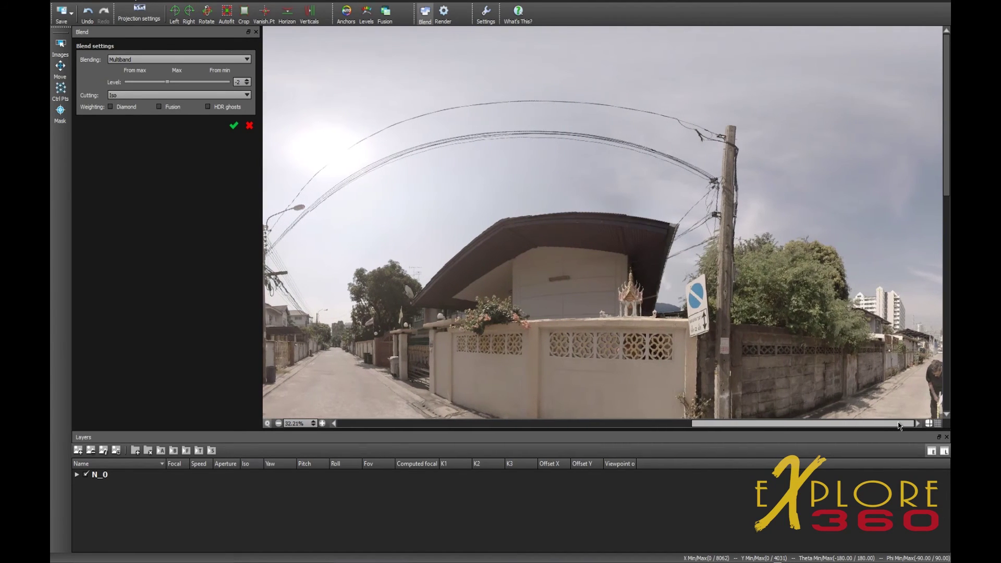
pyautogui.click(60, 112)
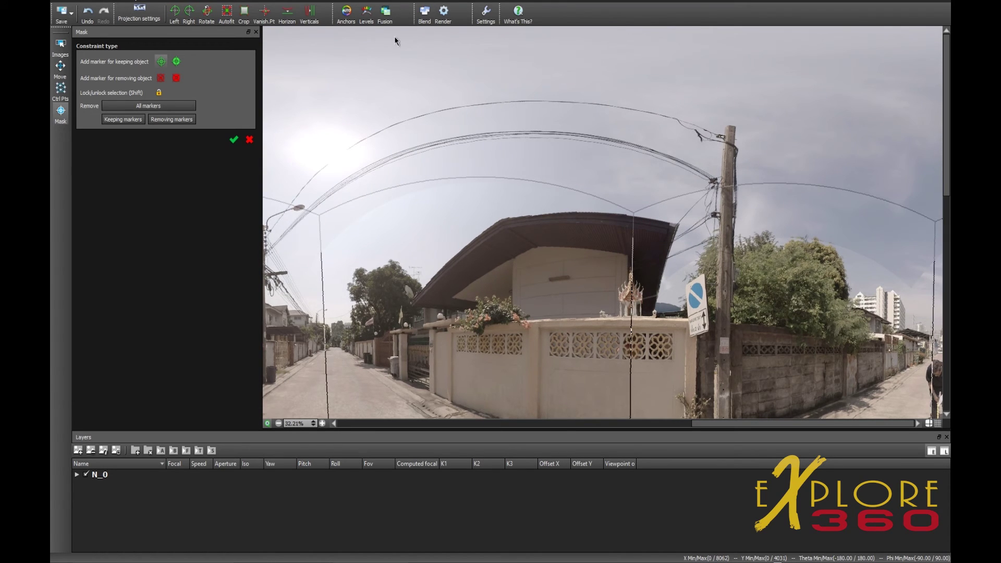
pyautogui.click(424, 15)
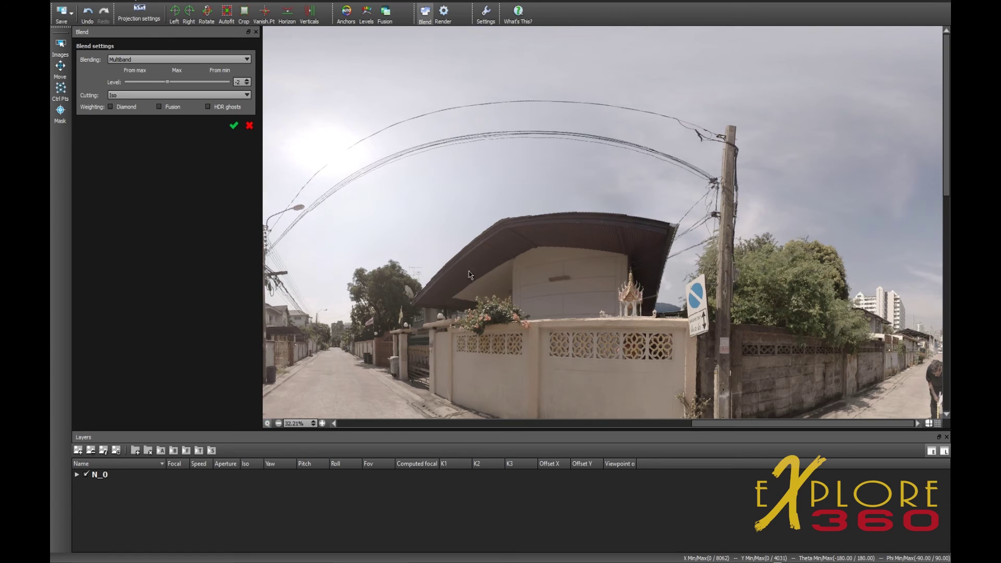
pyautogui.click(58, 112)
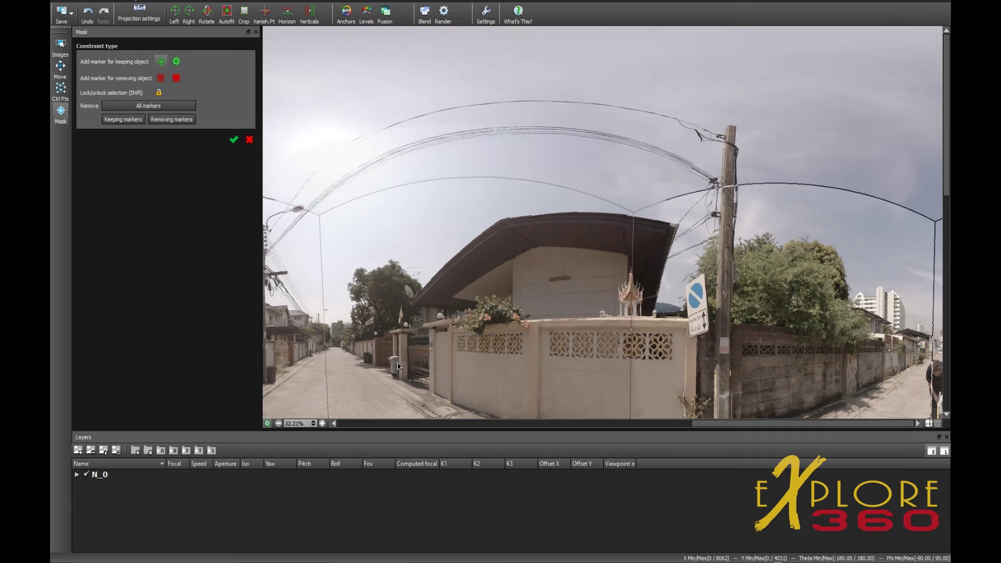
pyautogui.moveTo(730, 423); pyautogui.dragTo(589, 425)
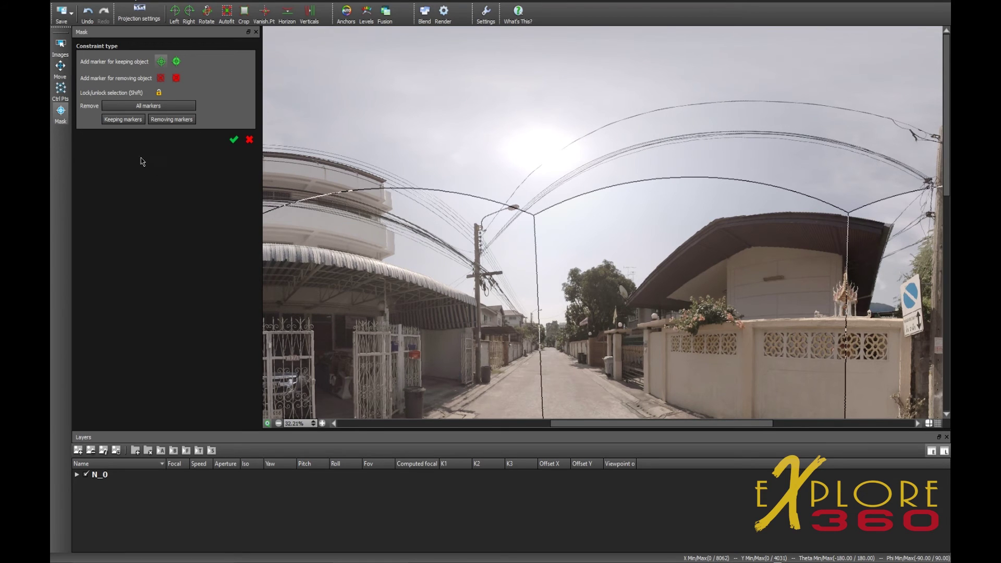
pyautogui.click(279, 423)
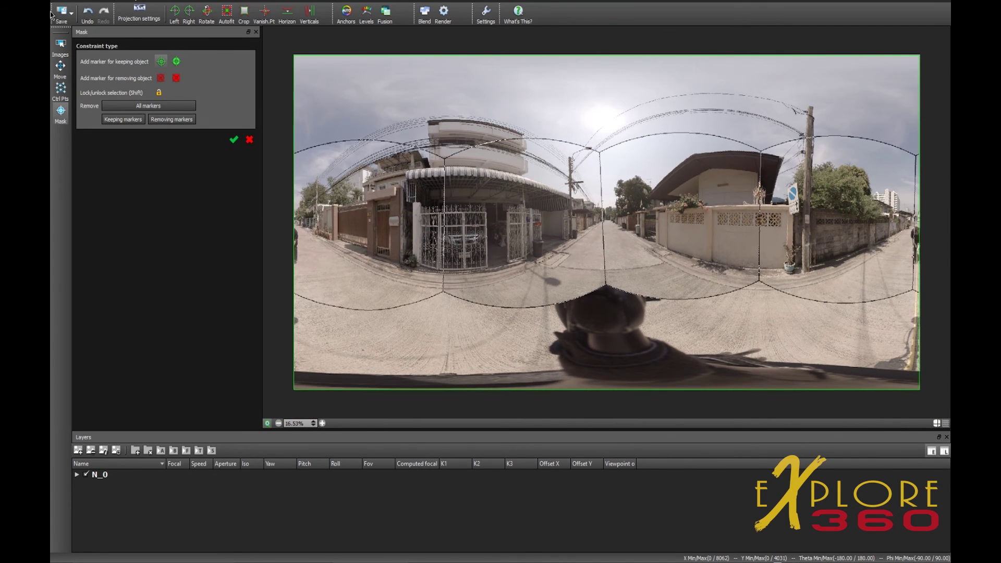
# - Review link 1-5 in the control-point editor to confirm RMS 3.24, then return to mask editing
pyautogui.click(60, 88)
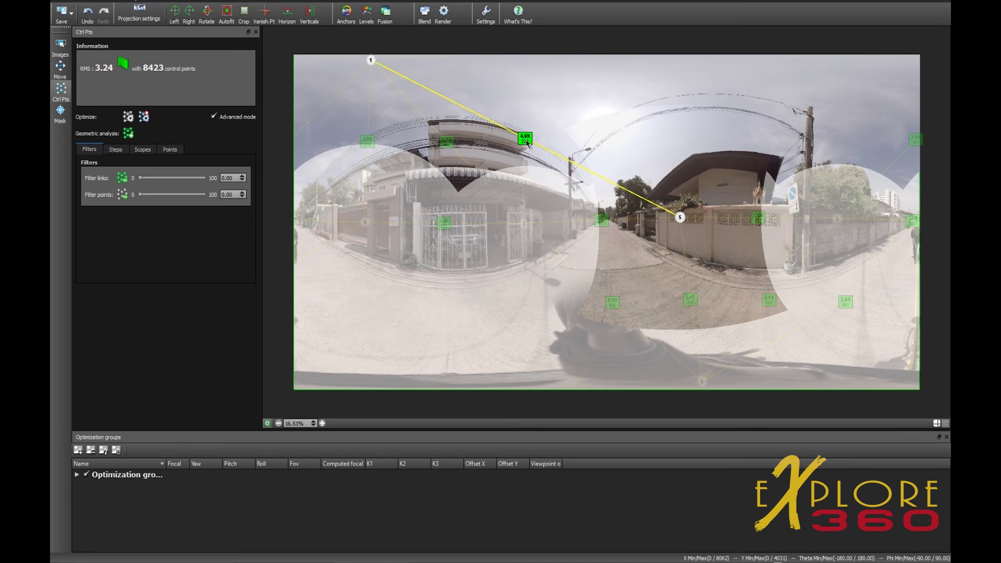
pyautogui.click(525, 139)
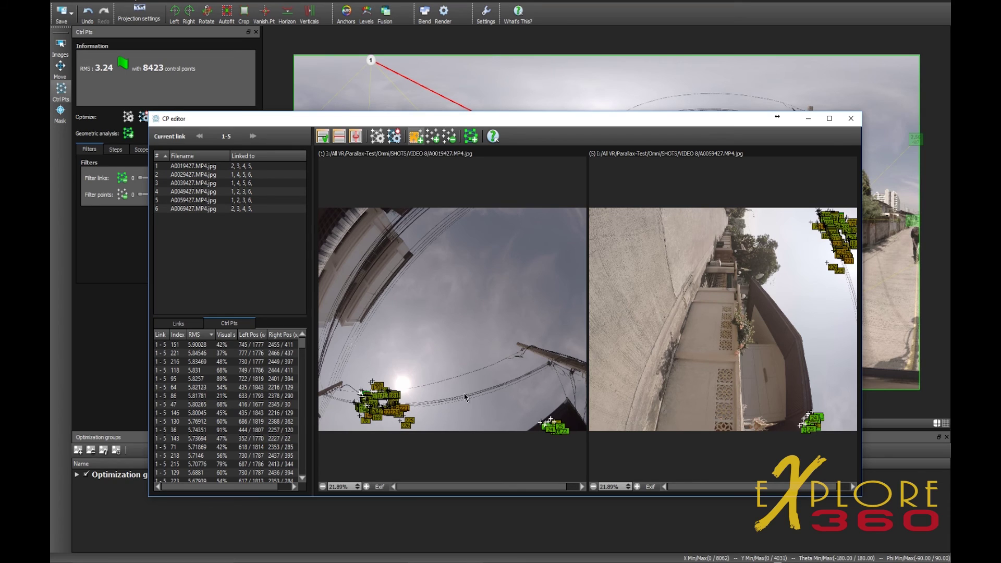
pyautogui.click(850, 121)
pyautogui.click(61, 111)
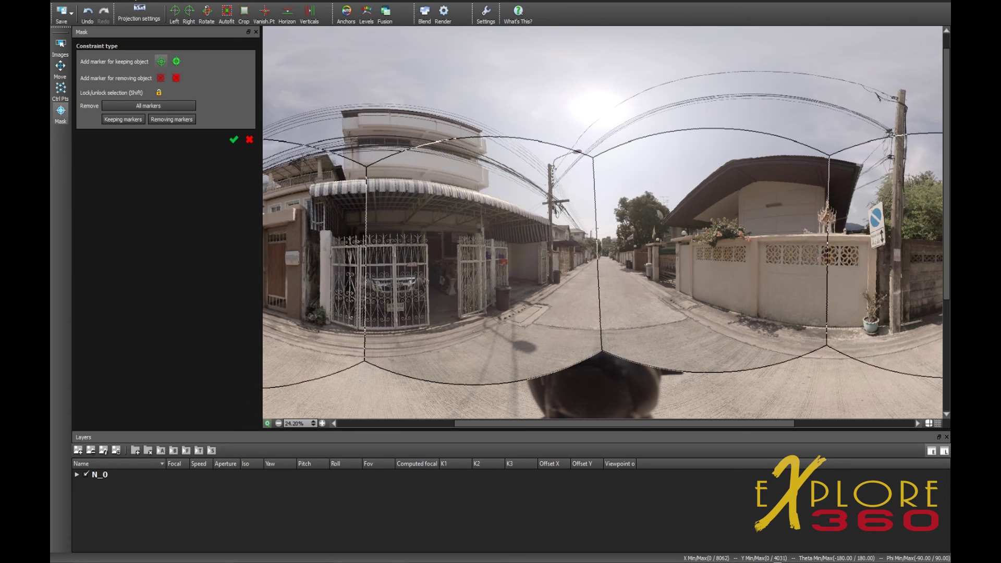
# - Place three keep markers on the road around the nadir so clean pavement hides the tripod
pyautogui.moveTo(946, 218); pyautogui.dragTo(821, 309)
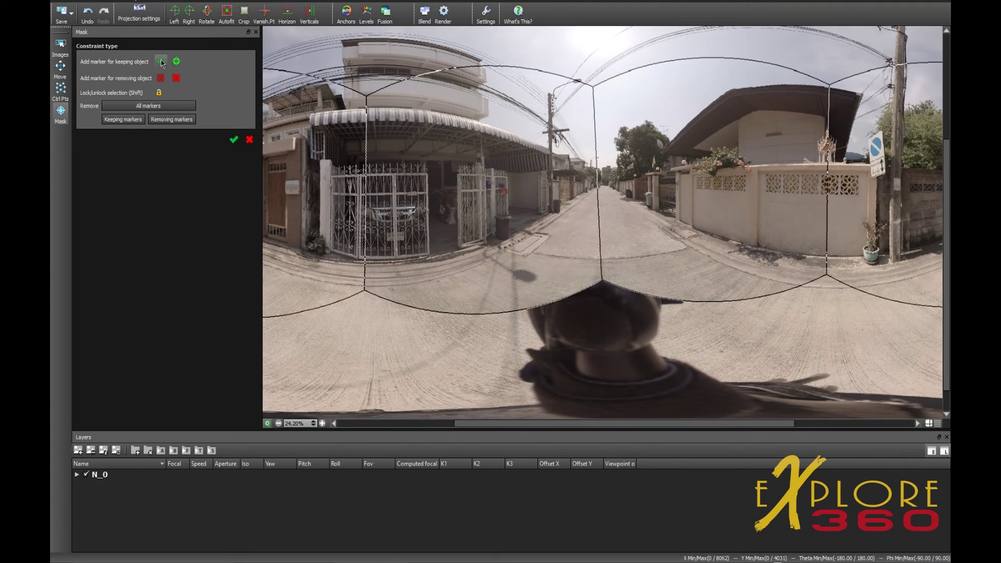
pyautogui.click(162, 62)
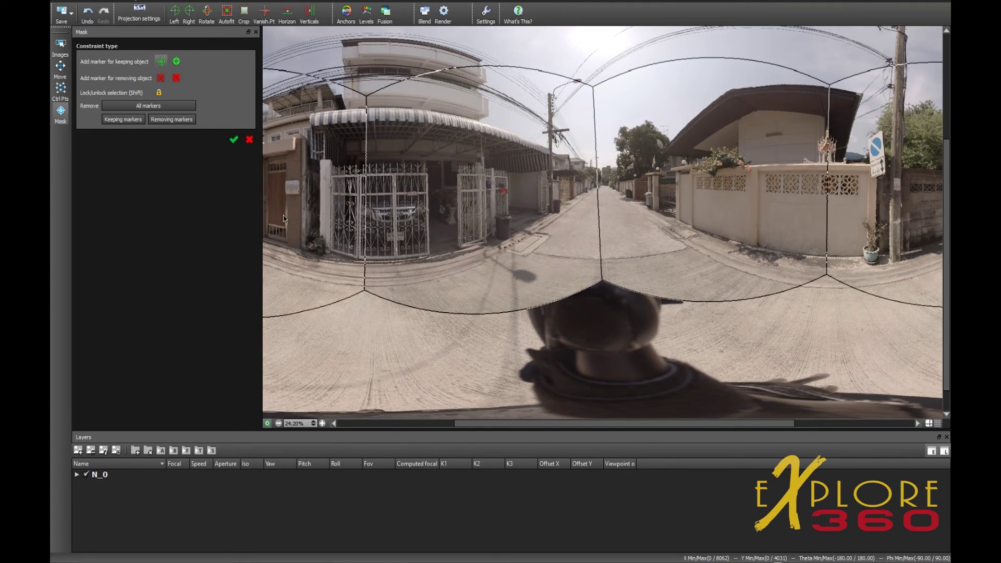
pyautogui.click(624, 308)
pyautogui.click(558, 295)
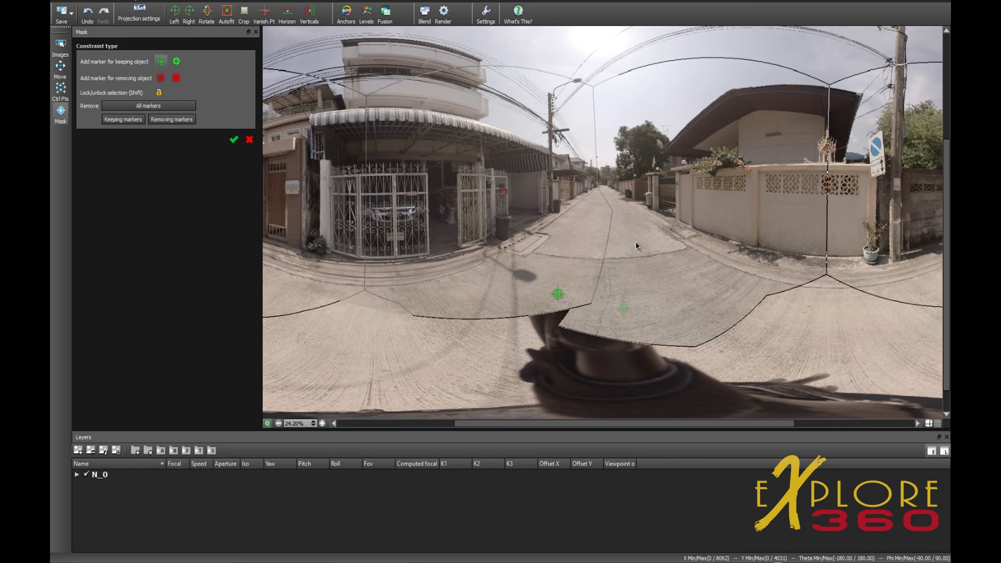
pyautogui.moveTo(636, 243)
pyautogui.mouseDown()
pyautogui.moveTo(635, 273)
pyautogui.moveTo(643, 277)
pyautogui.moveTo(648, 263)
pyautogui.mouseUp()
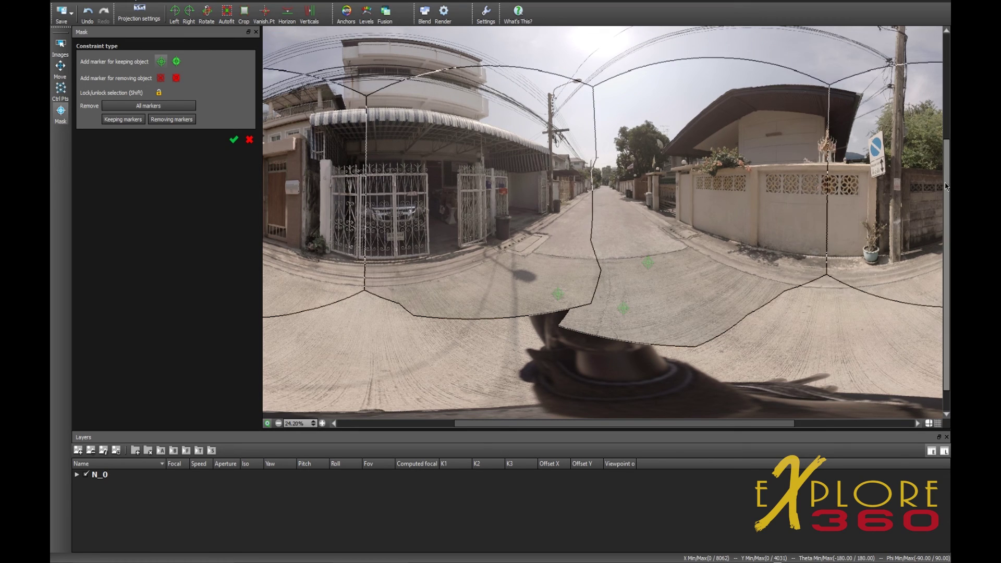
pyautogui.scroll(3, 725, 123)
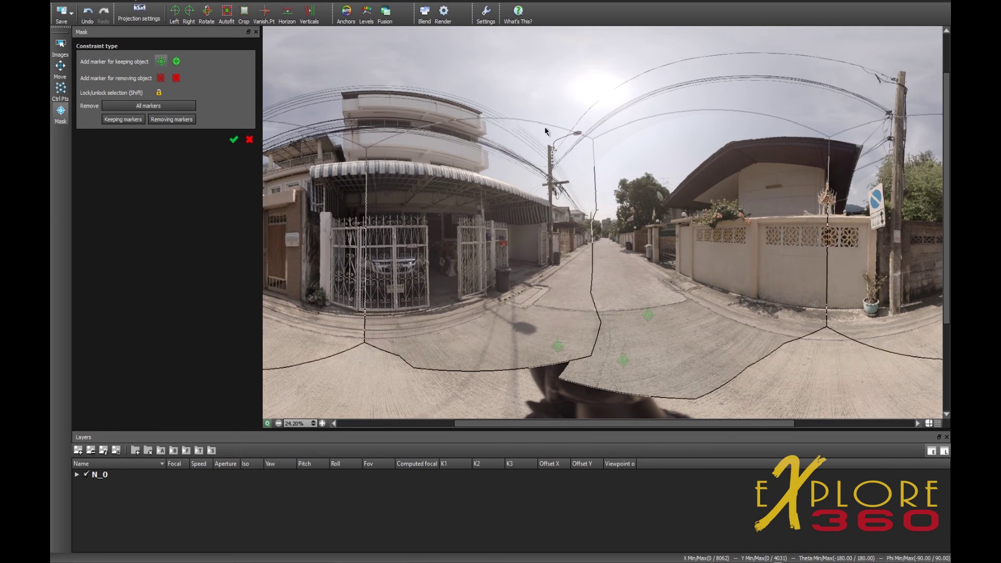
# - Add a keep marker in the sky and preview the blended result
pyautogui.click(594, 110)
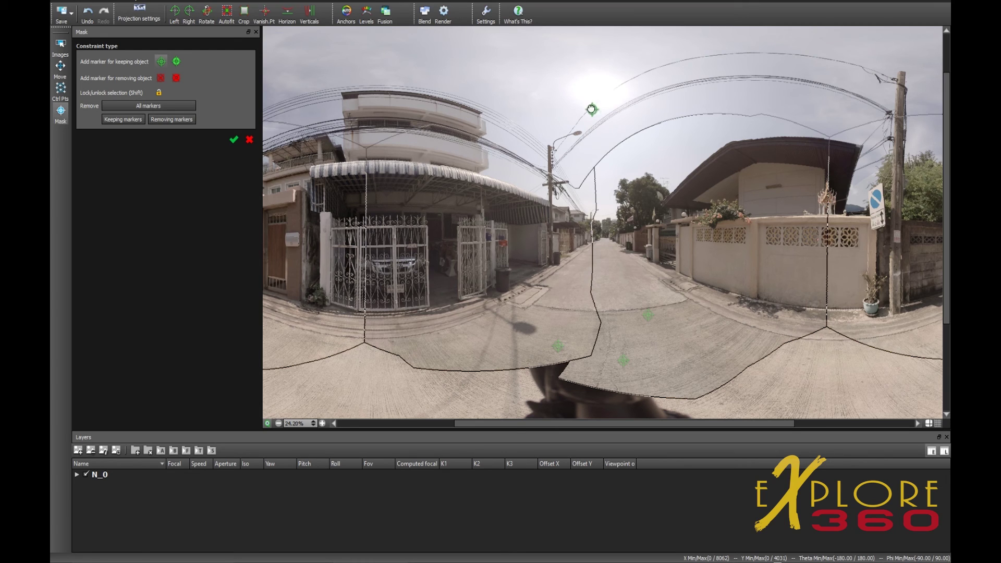
pyautogui.moveTo(593, 109); pyautogui.dragTo(579, 81)
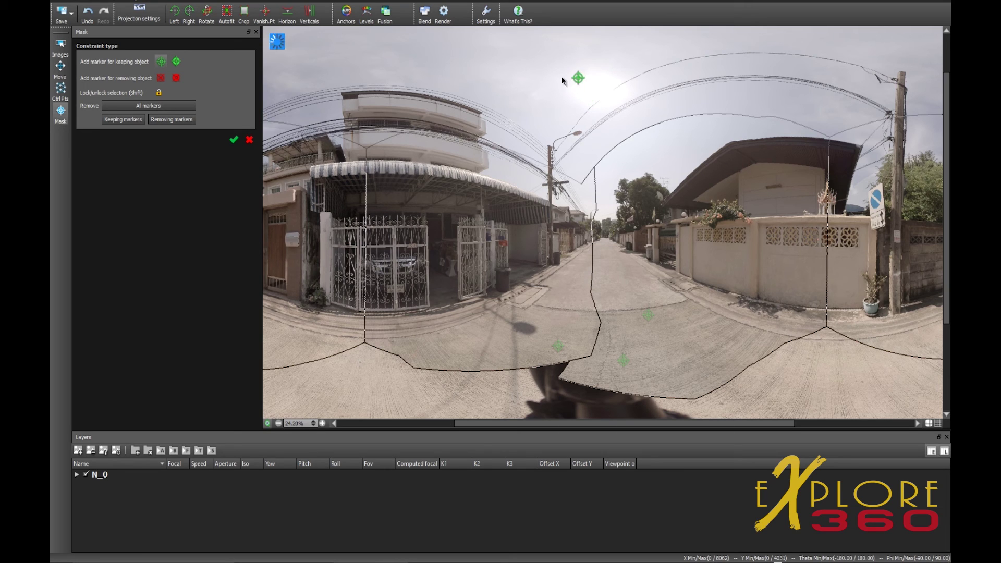
pyautogui.click(424, 15)
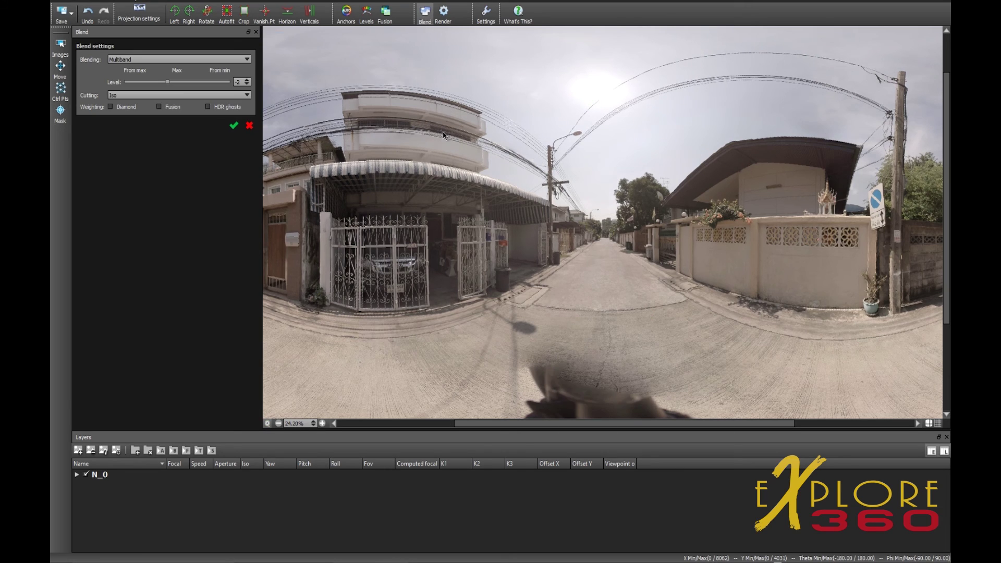
# - Add keep markers on the awning and another sky patch, re-check the blend, and save
pyautogui.click(60, 111)
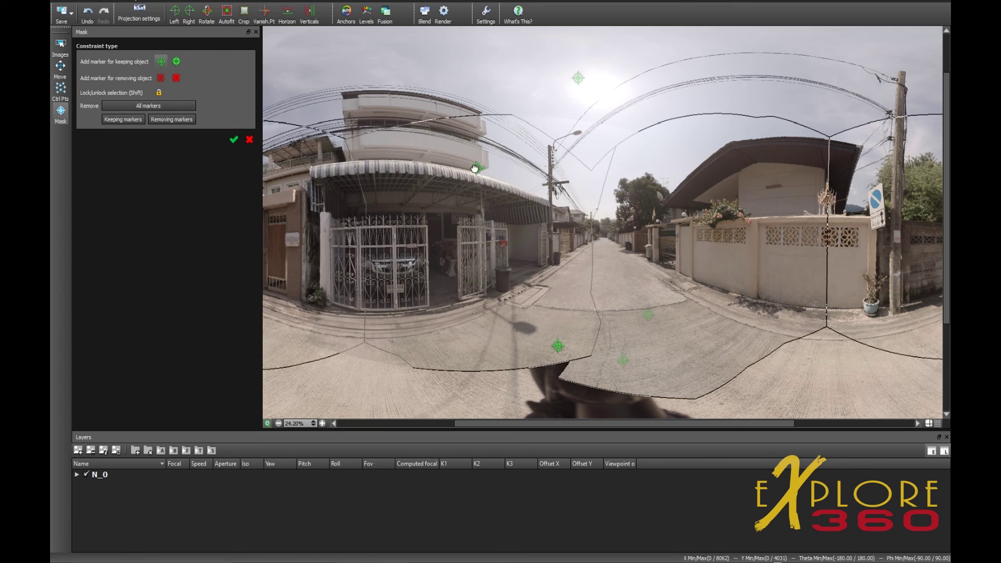
pyautogui.click(444, 168)
pyautogui.moveTo(445, 172); pyautogui.dragTo(445, 178)
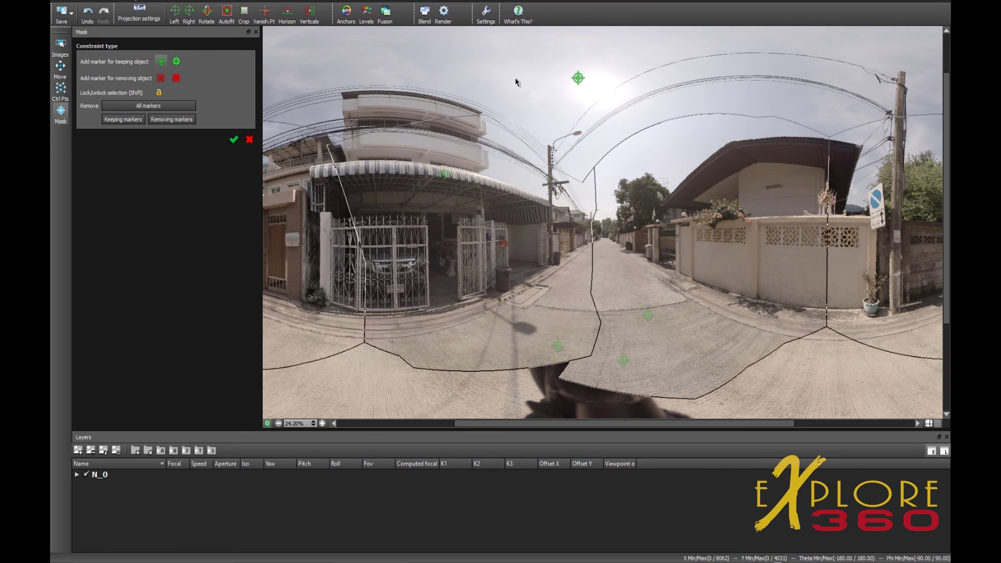
pyautogui.click(500, 76)
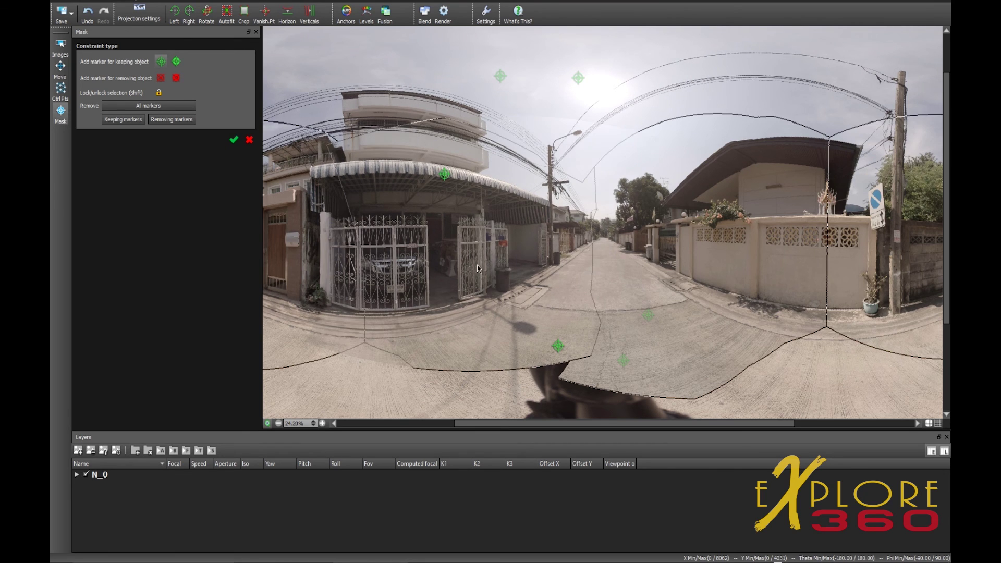
pyautogui.click(420, 20)
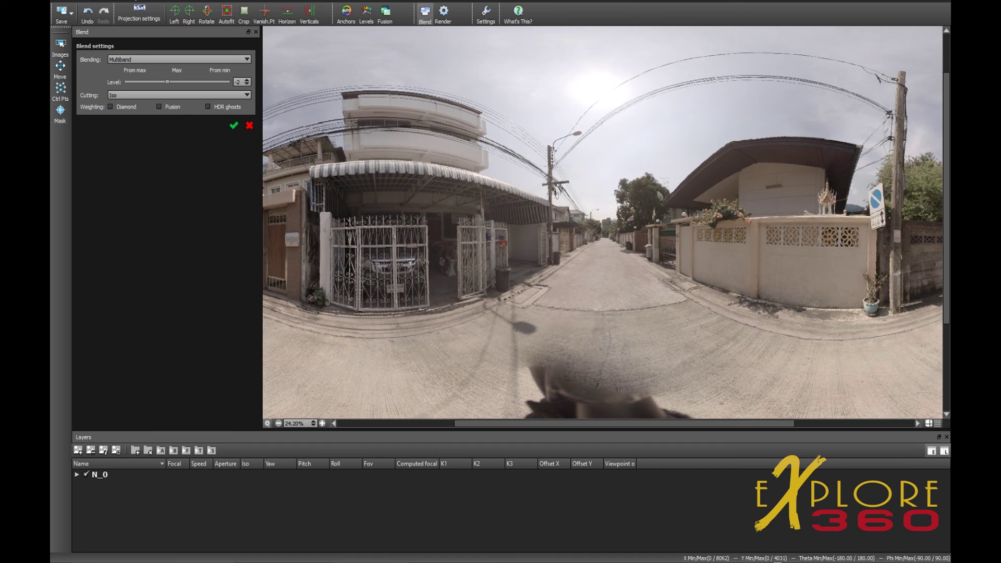
pyautogui.click(67, 21)
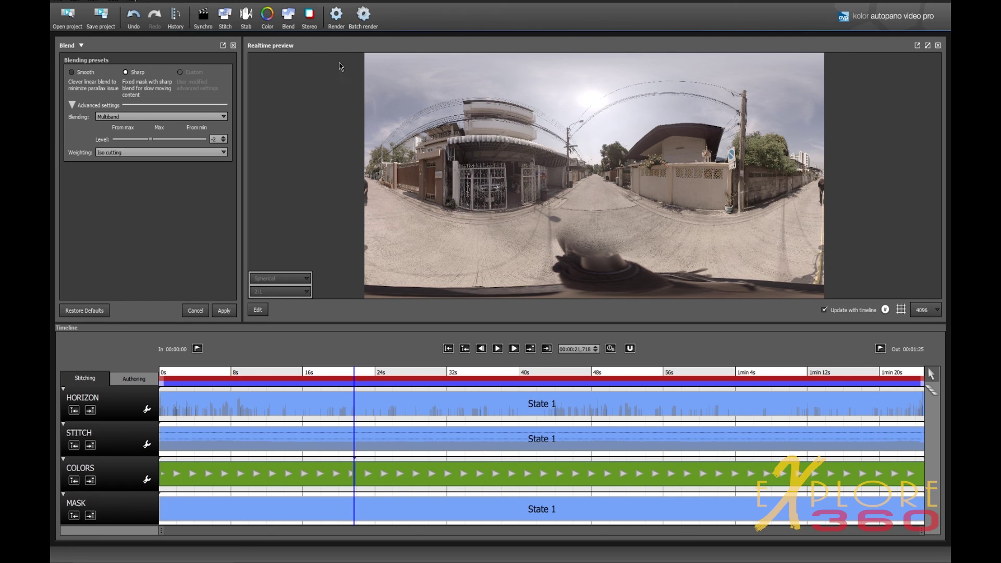
# - Save the project as Omni-Camera-3-1_2-Meter-SHOT8a.kava
pyautogui.click(59, 1)
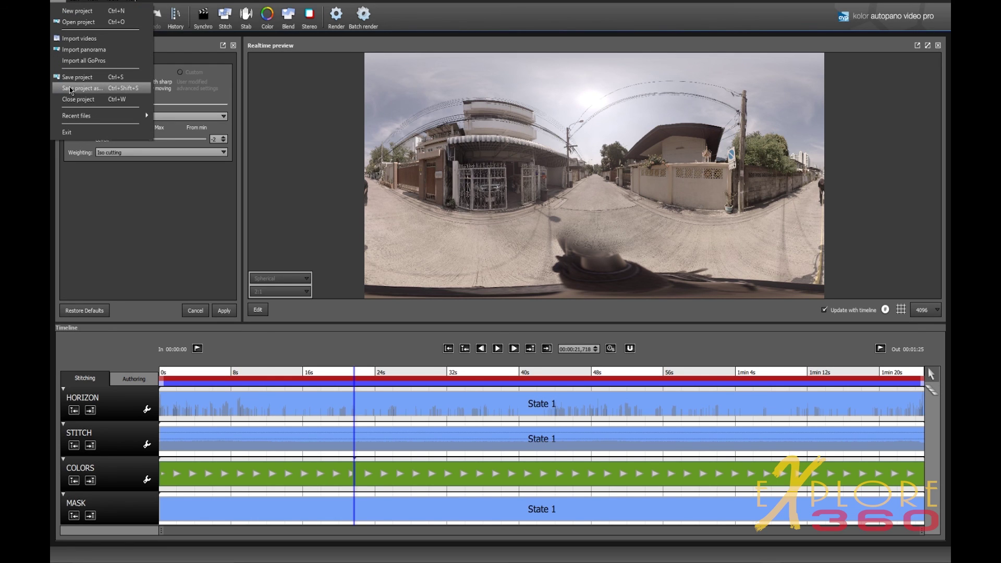
pyautogui.click(71, 89)
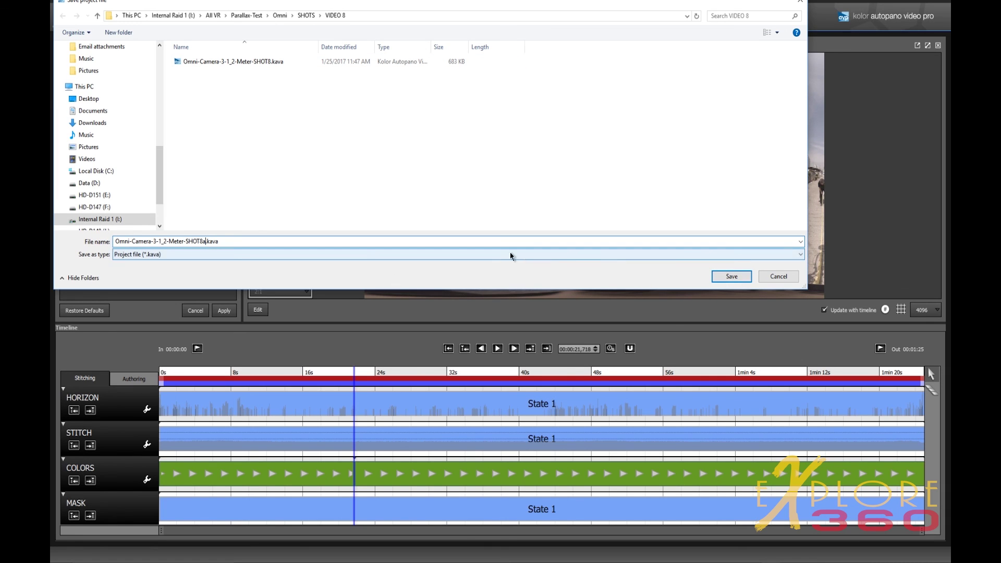
pyautogui.click(740, 280)
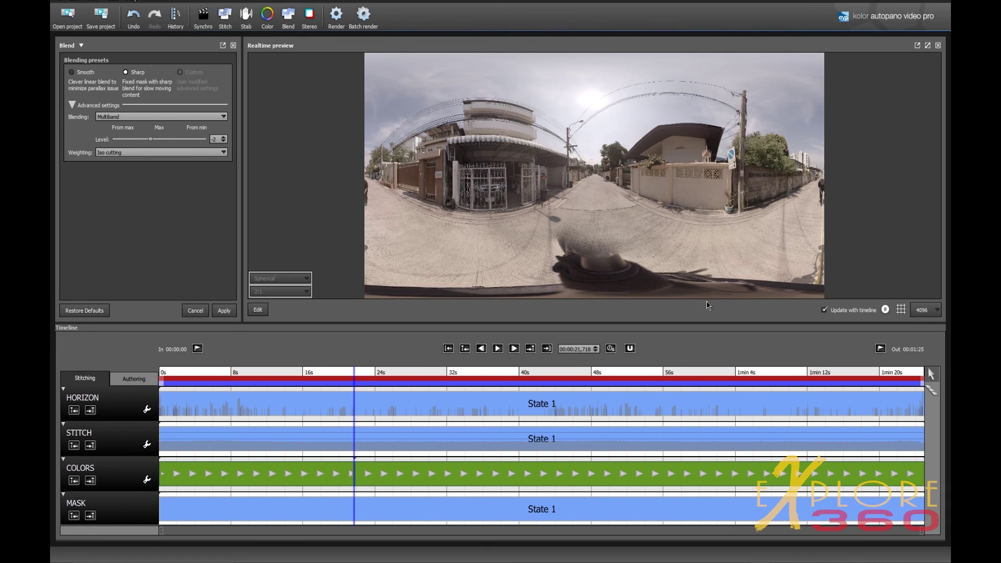
pyautogui.click(469, 440)
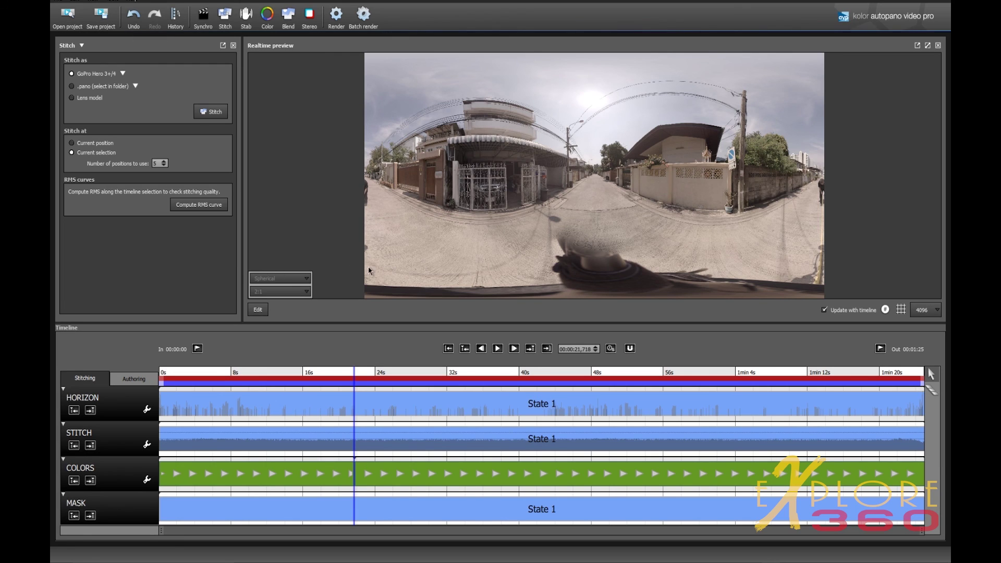
# - Point the H.264 MP4 render output to Basic-Stitch-With-AVP.mp4 in the Parallax-Test folder
pyautogui.click(336, 16)
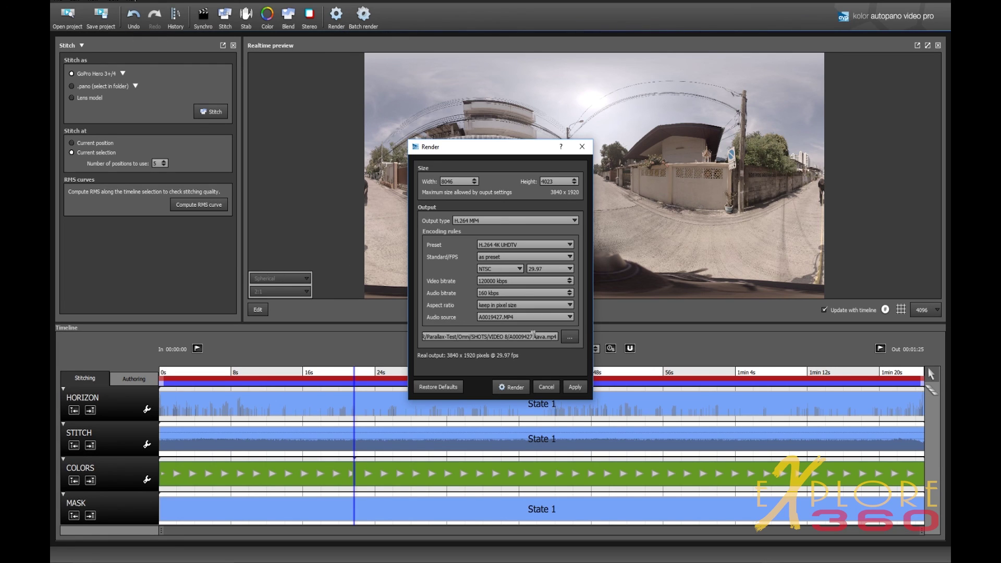
pyautogui.click(573, 338)
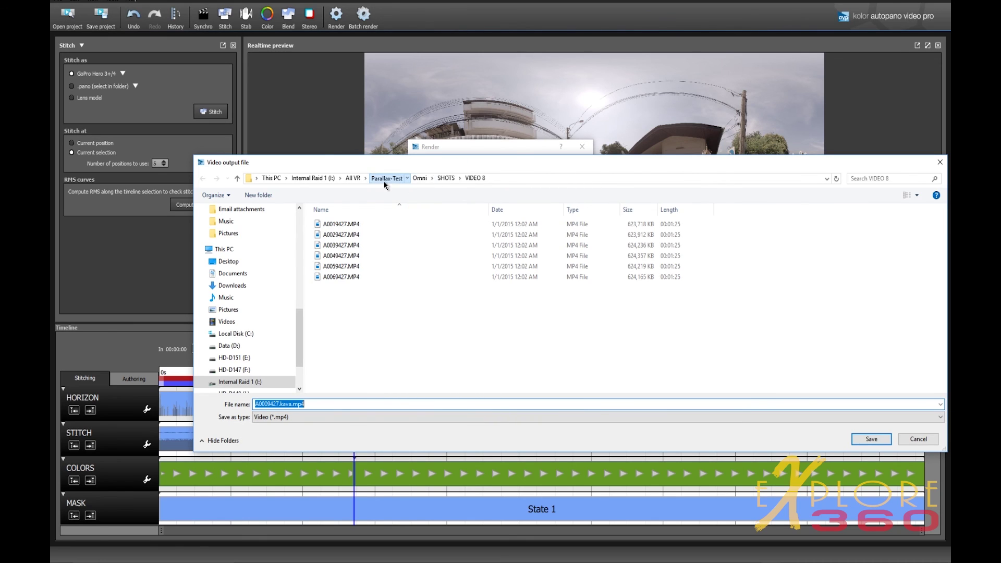
pyautogui.click(385, 178)
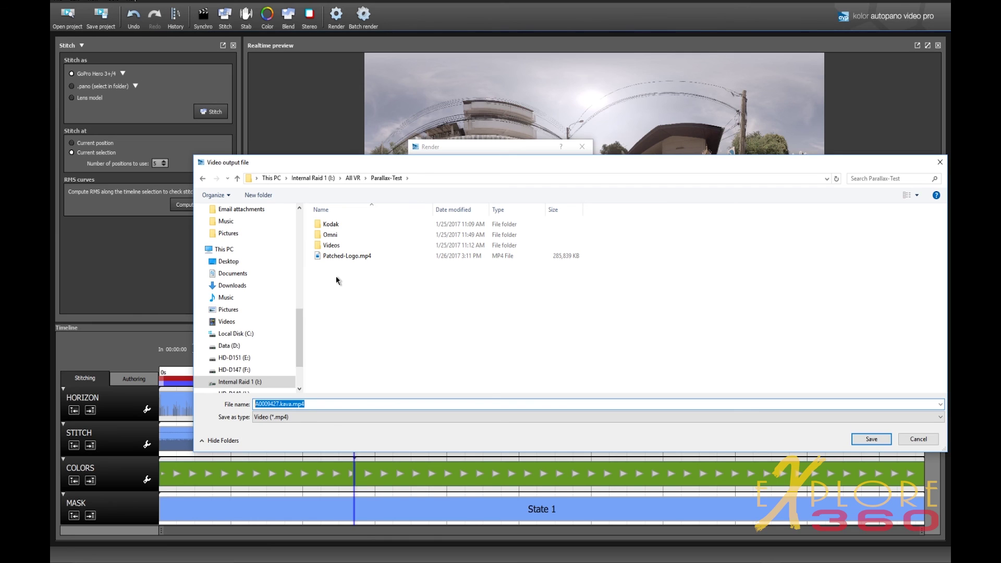
pyautogui.write('Basic-Stitch-With-AVP')
pyautogui.click(867, 438)
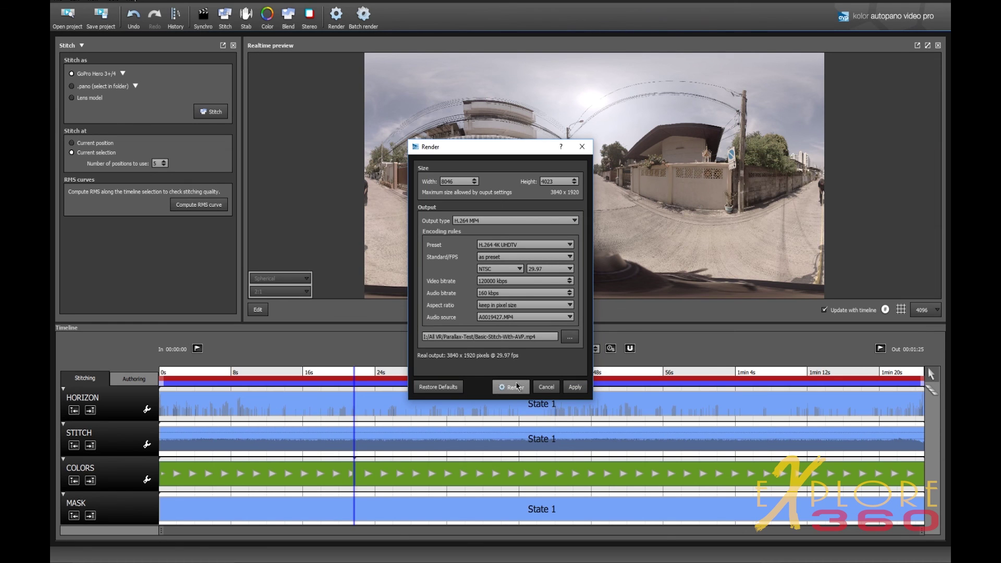